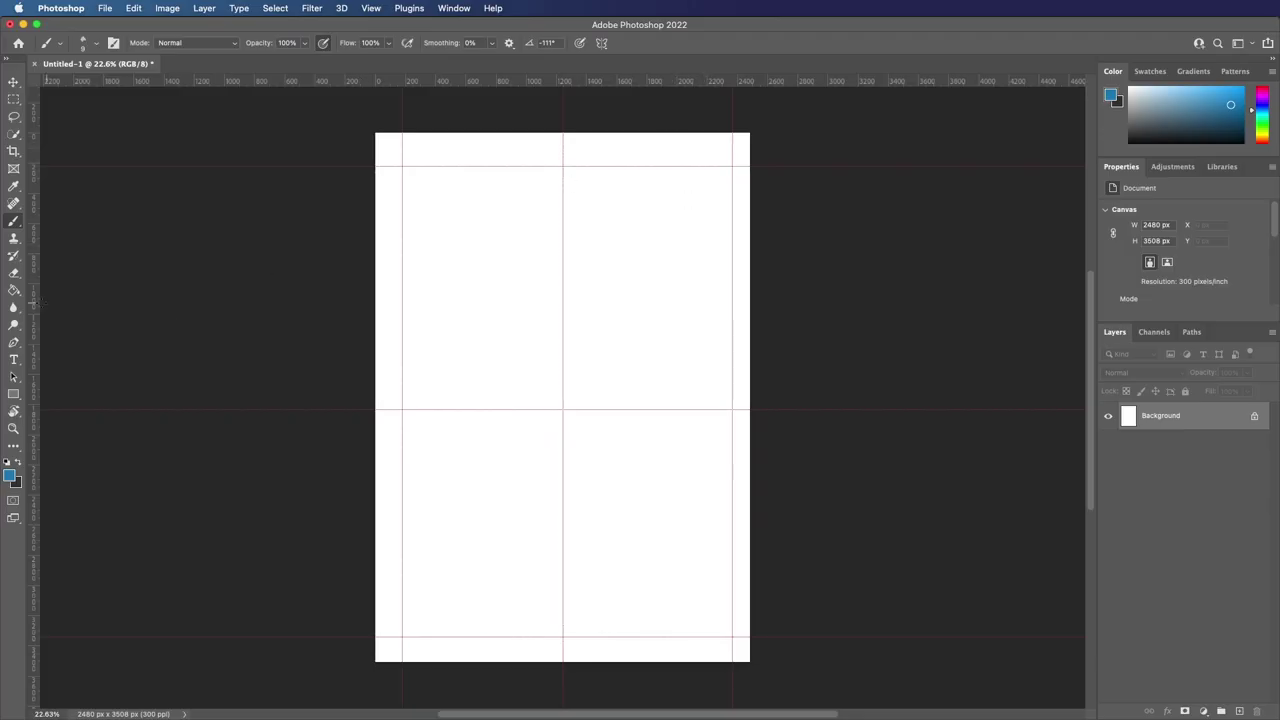
- Drag two vertical guides across the page halves, then undo them to leave a clear page
{"action": "left_click_drag", "start_coordinate": [35, 306], "coordinate": [483, 300]}
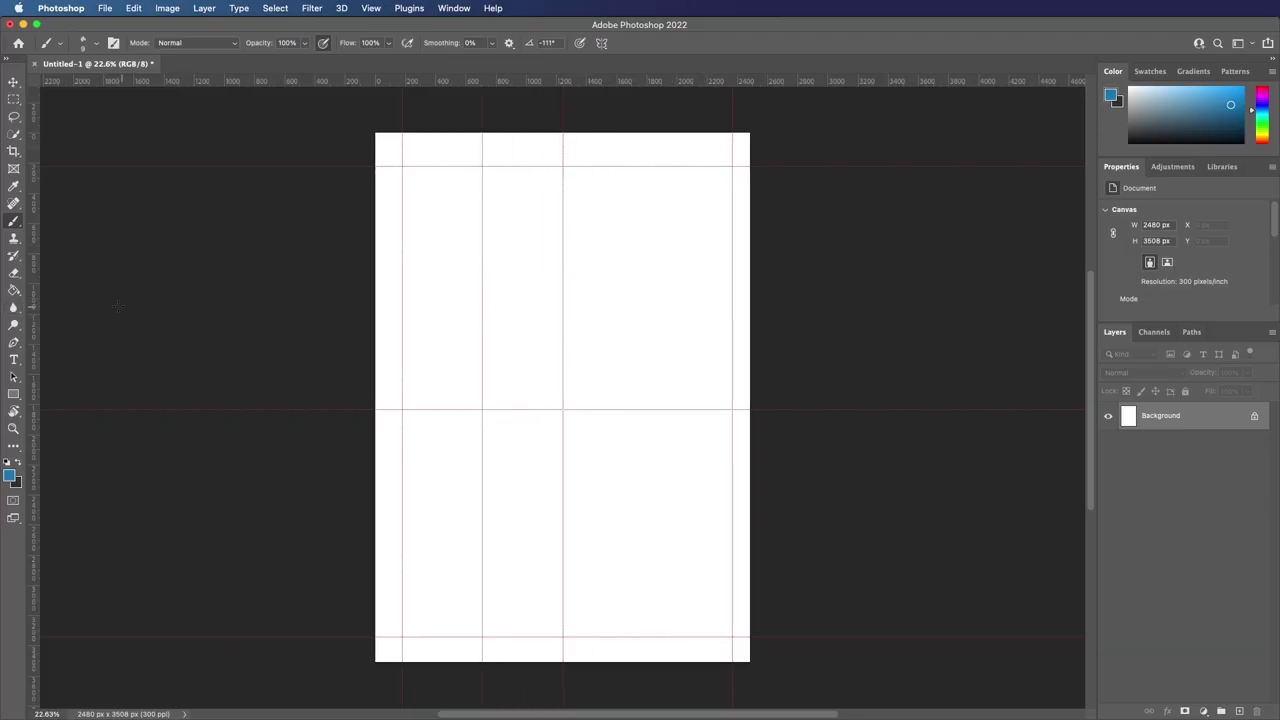
{"action": "left_click_drag", "start_coordinate": [35, 310], "coordinate": [638, 300]}
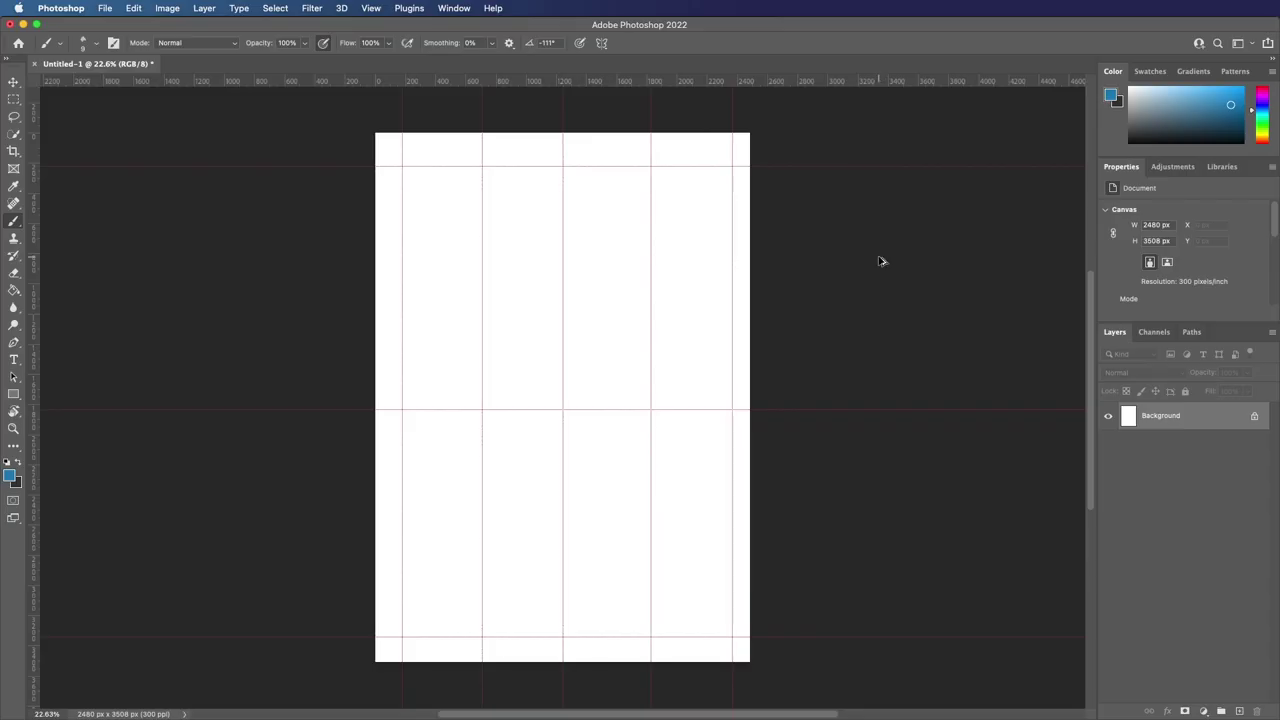
{"action": "key", "text": "super+z"}
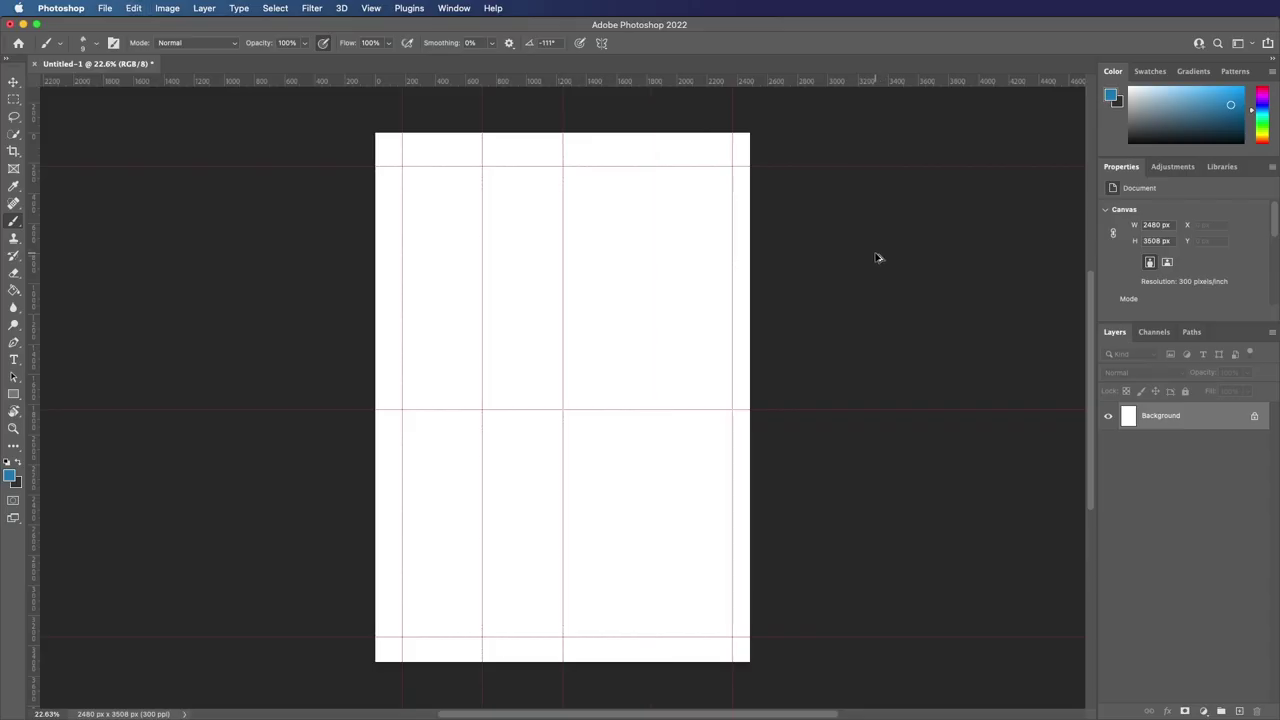
{"action": "key", "text": "super+z"}
{"action": "key", "text": "super+shift+z"}
{"action": "key", "text": "super+shift+z"}
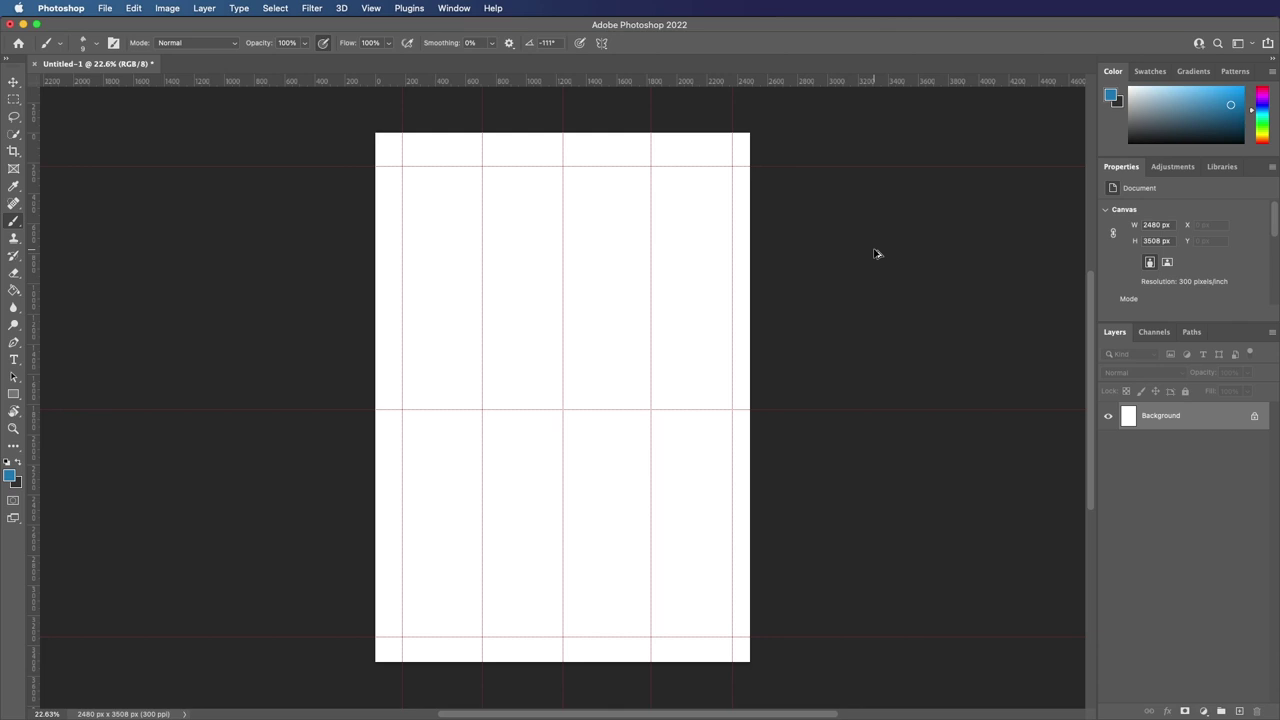
{"action": "key", "text": "super+z"}
{"action": "key", "text": "super+z"}
{"action": "key", "text": "super+z"}
{"action": "key", "text": "super+z"}
{"action": "key", "text": "super+z"}
{"action": "key", "text": "super+z"}
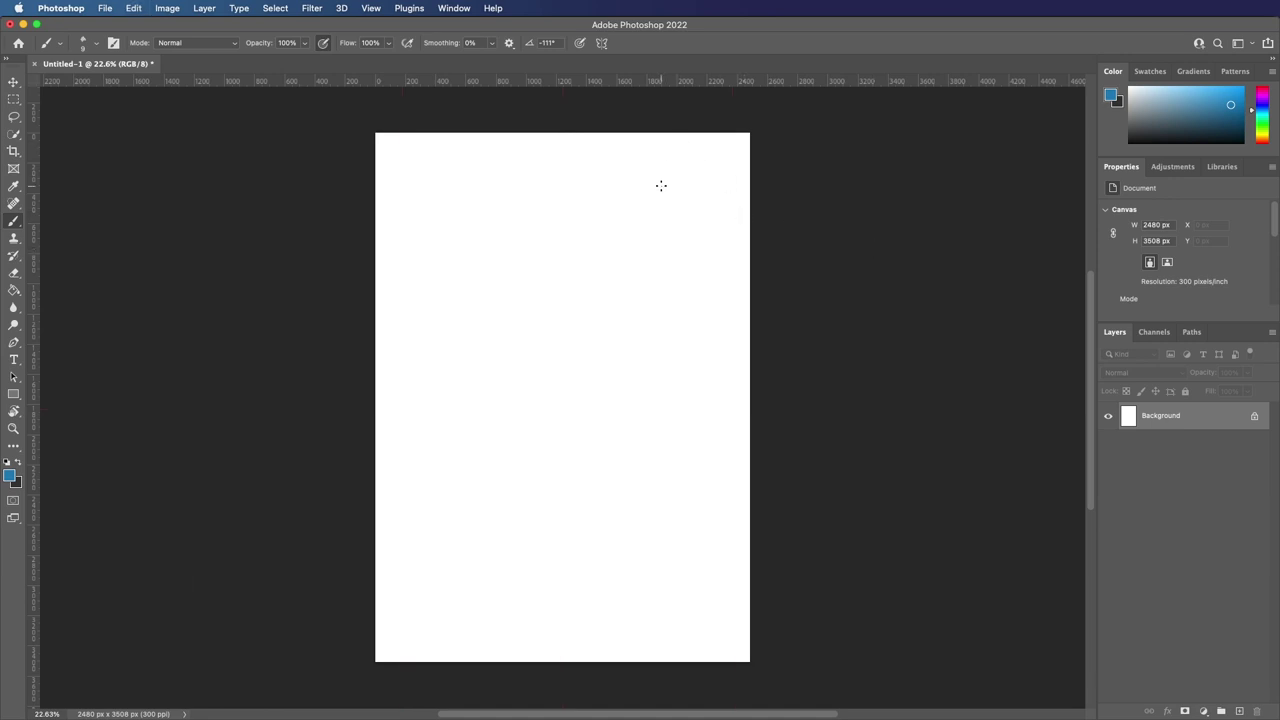
{"action": "left_click", "coordinate": [370, 7]}
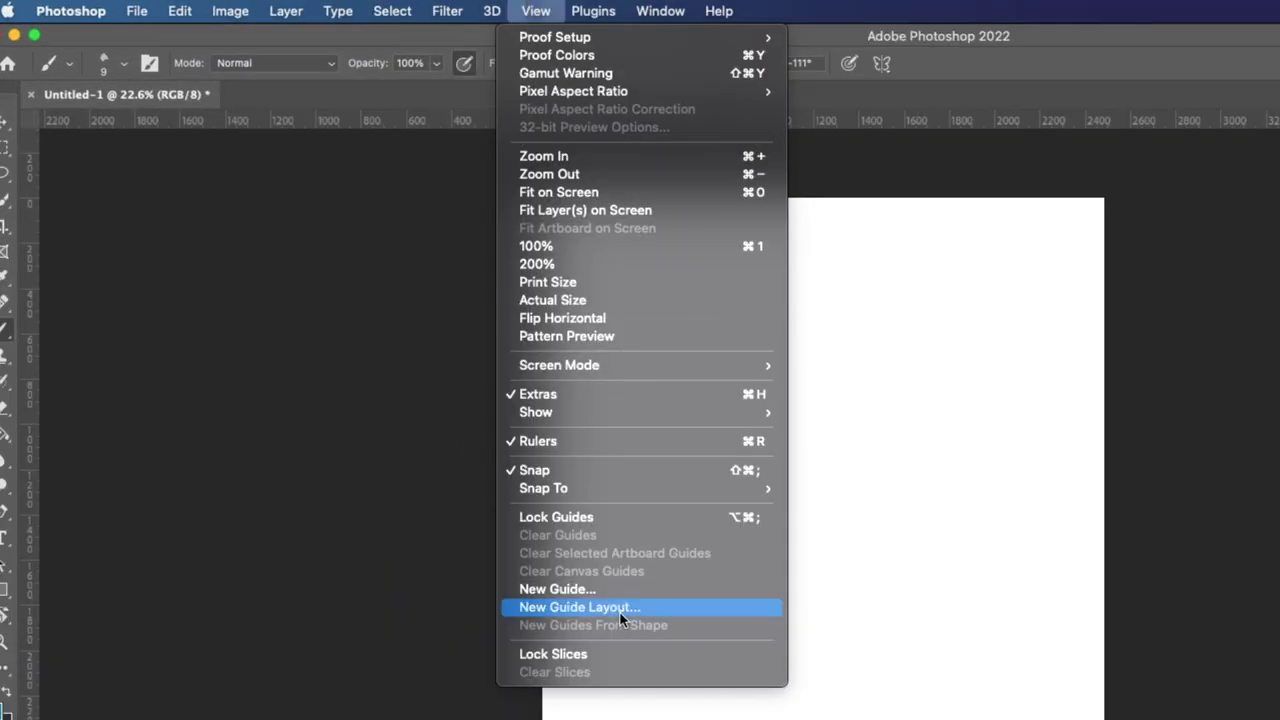
{"action": "left_click", "coordinate": [422, 383]}
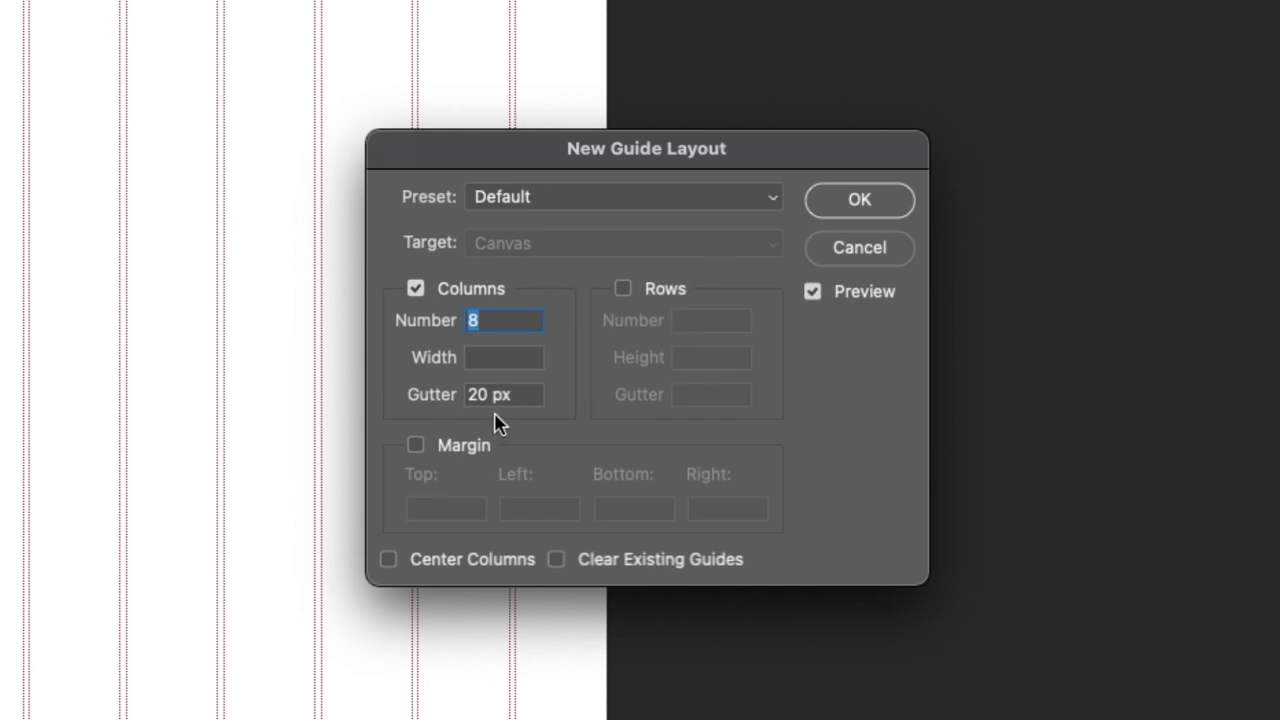
- Dismiss the guide layout and place vertical guides toward the page's left side and right edge
{"action": "left_click", "coordinate": [866, 256]}
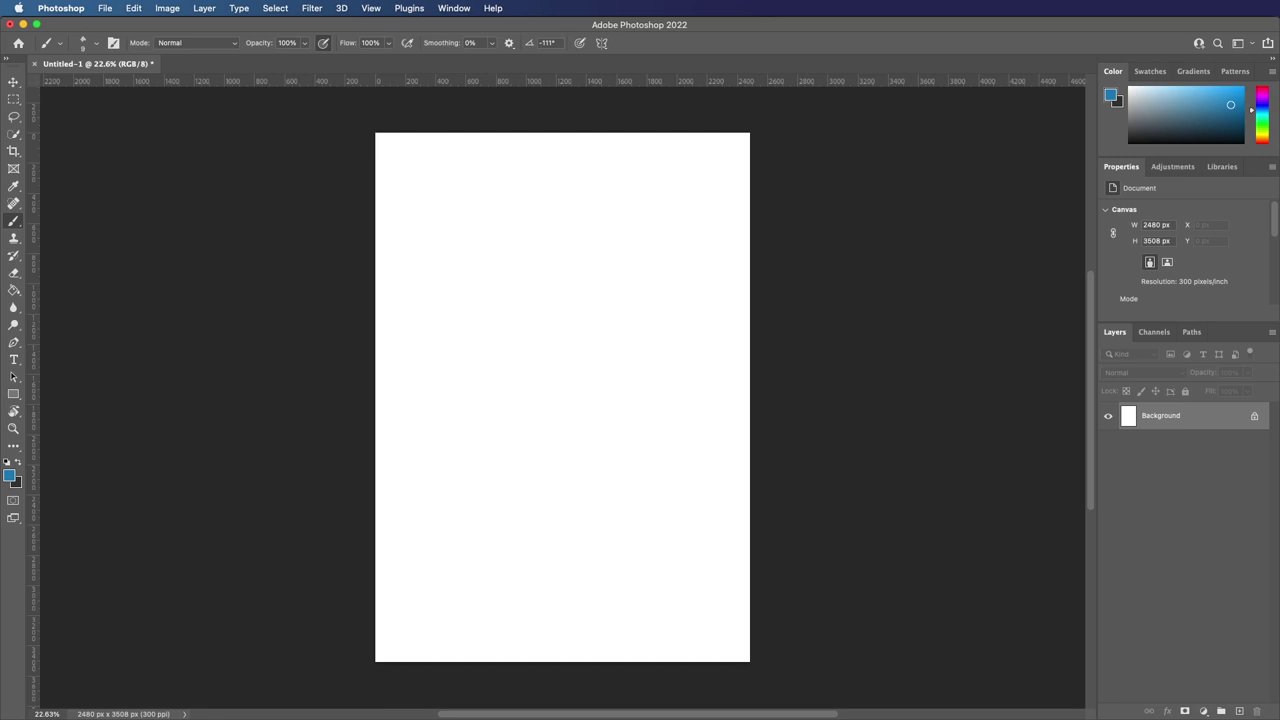
{"action": "left_click_drag", "start_coordinate": [36, 396], "coordinate": [469, 302]}
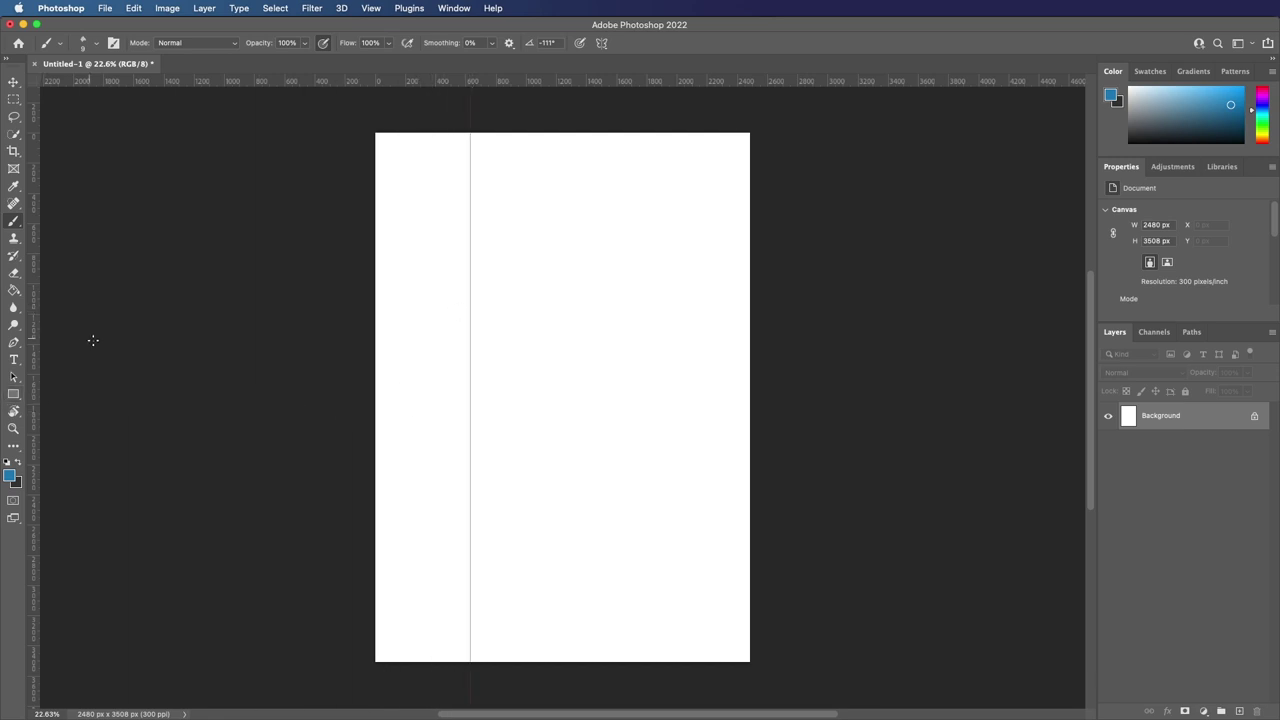
{"action": "left_click_drag", "start_coordinate": [577, 317], "coordinate": [709, 313]}
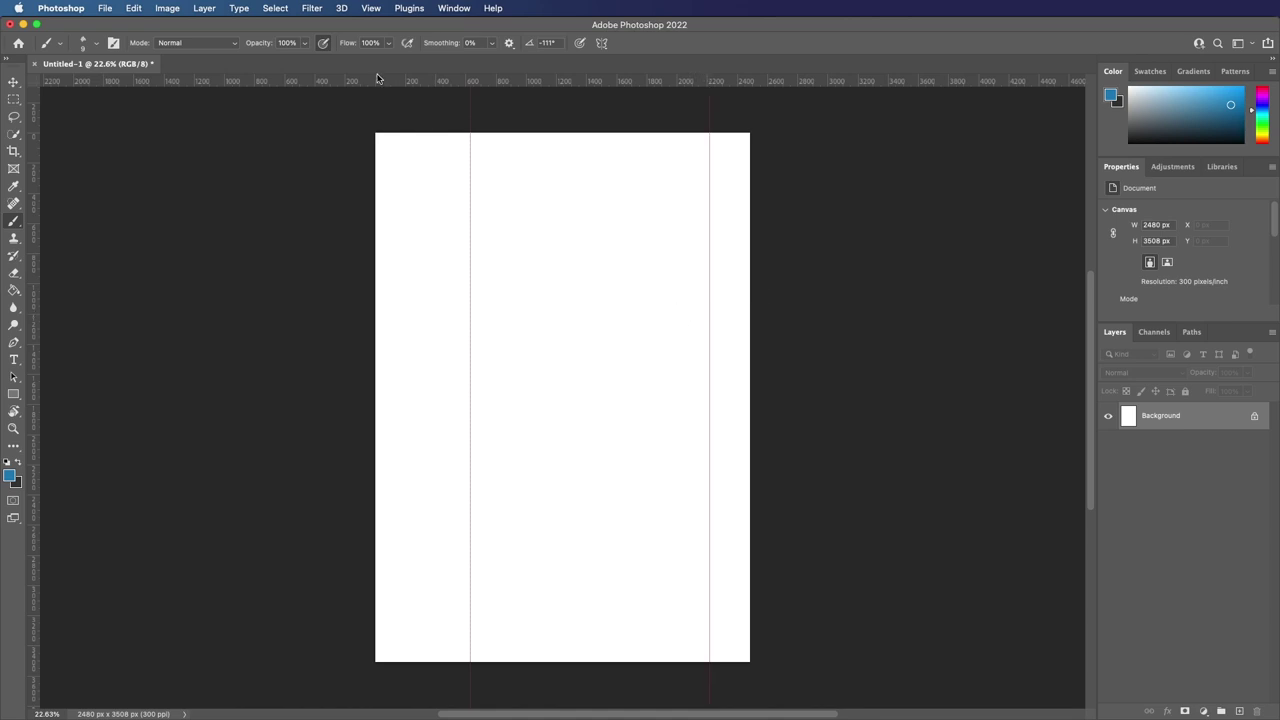
{"action": "left_click", "coordinate": [366, 8]}
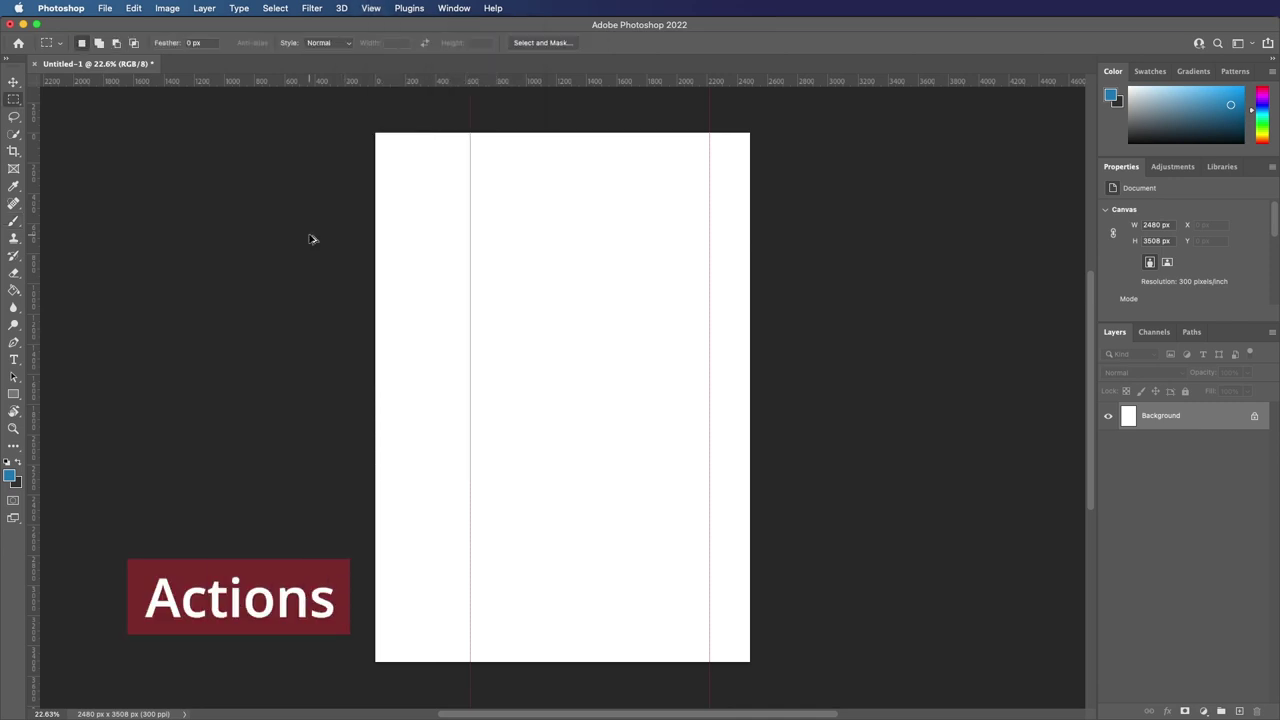
- Undo both vertical guides and show the Actions panel with its Default Actions set
{"action": "key", "text": "super+z"}
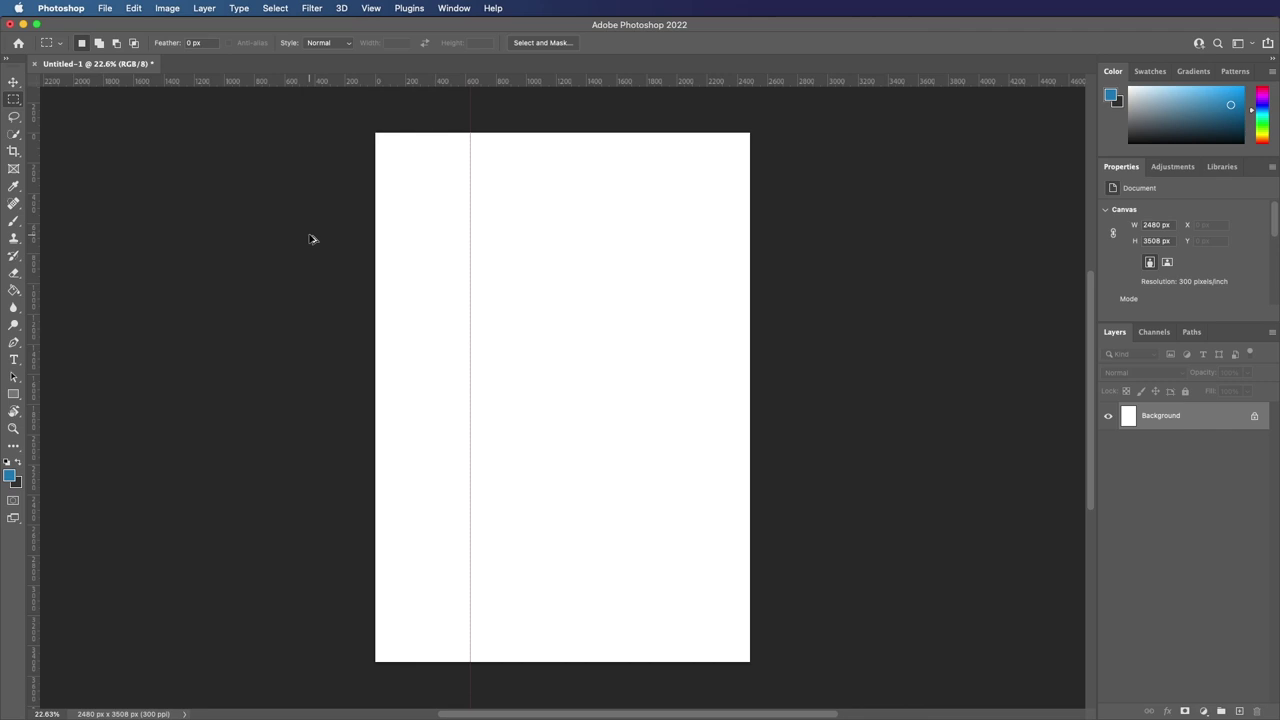
{"action": "key", "text": "super+z"}
{"action": "left_click", "coordinate": [462, 7]}
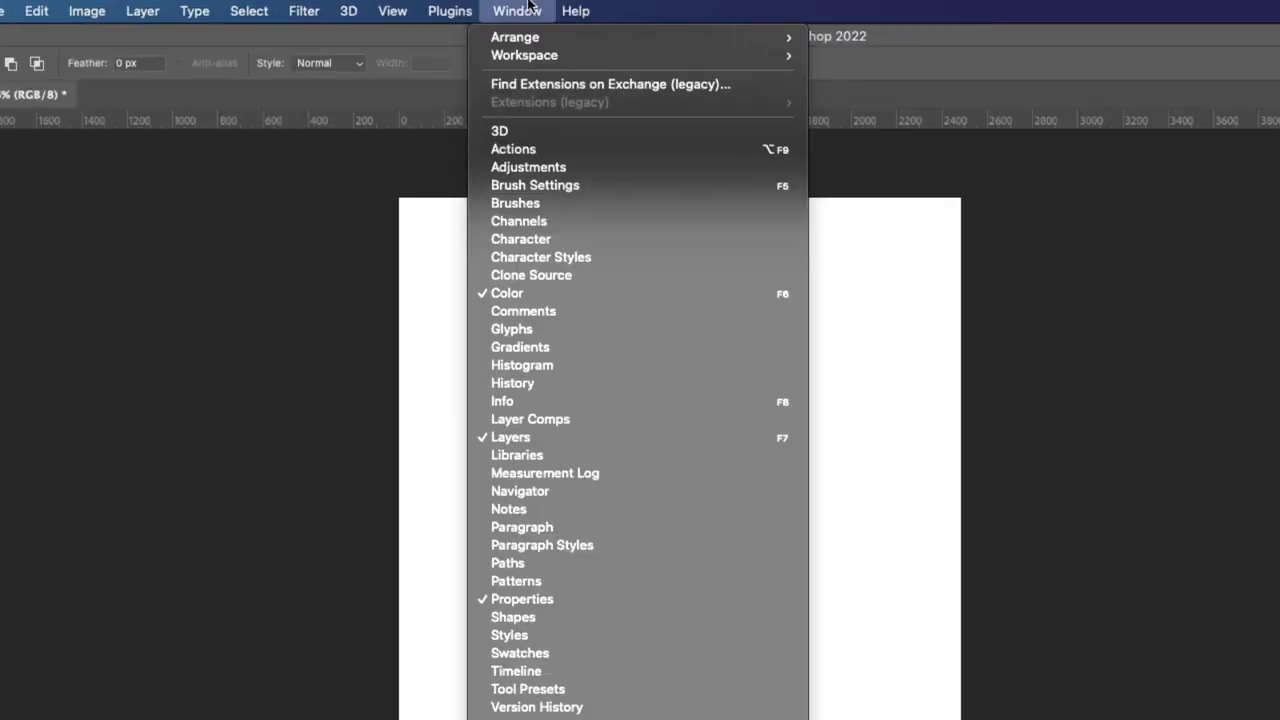
{"action": "left_click", "coordinate": [566, 151]}
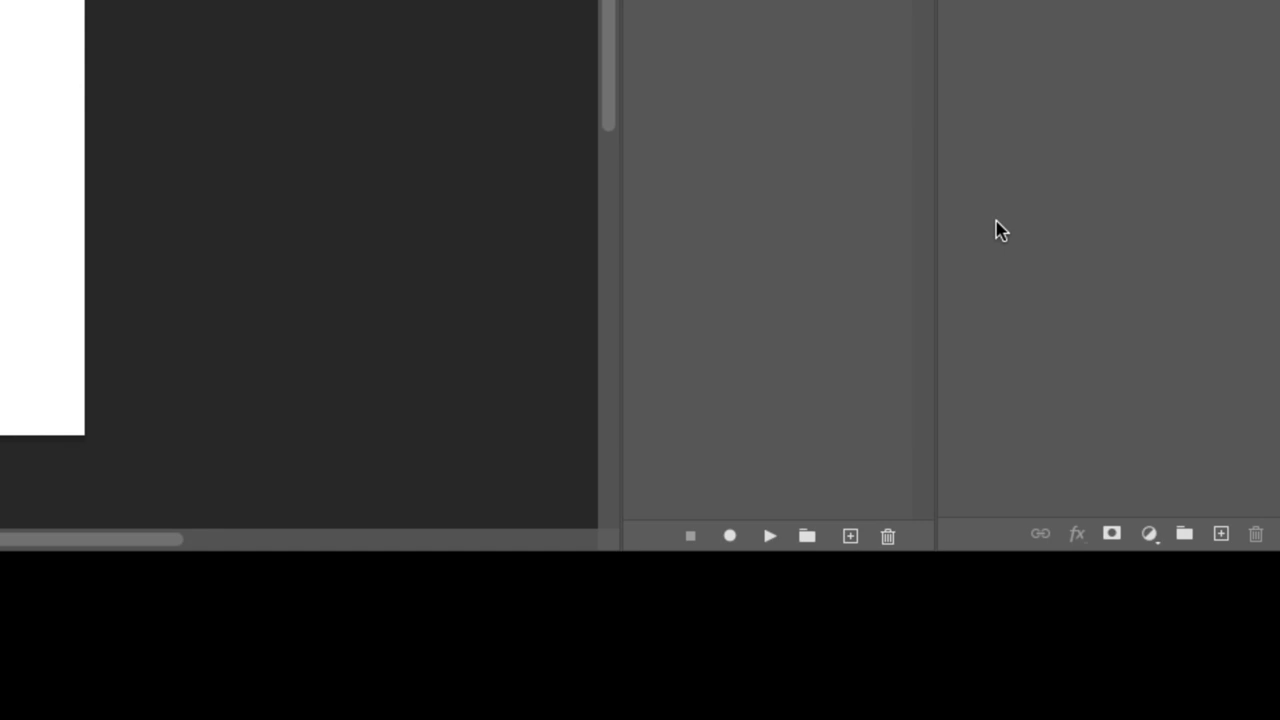
- Create a new action named 'Guides' and start recording
{"action": "left_click", "coordinate": [849, 535]}
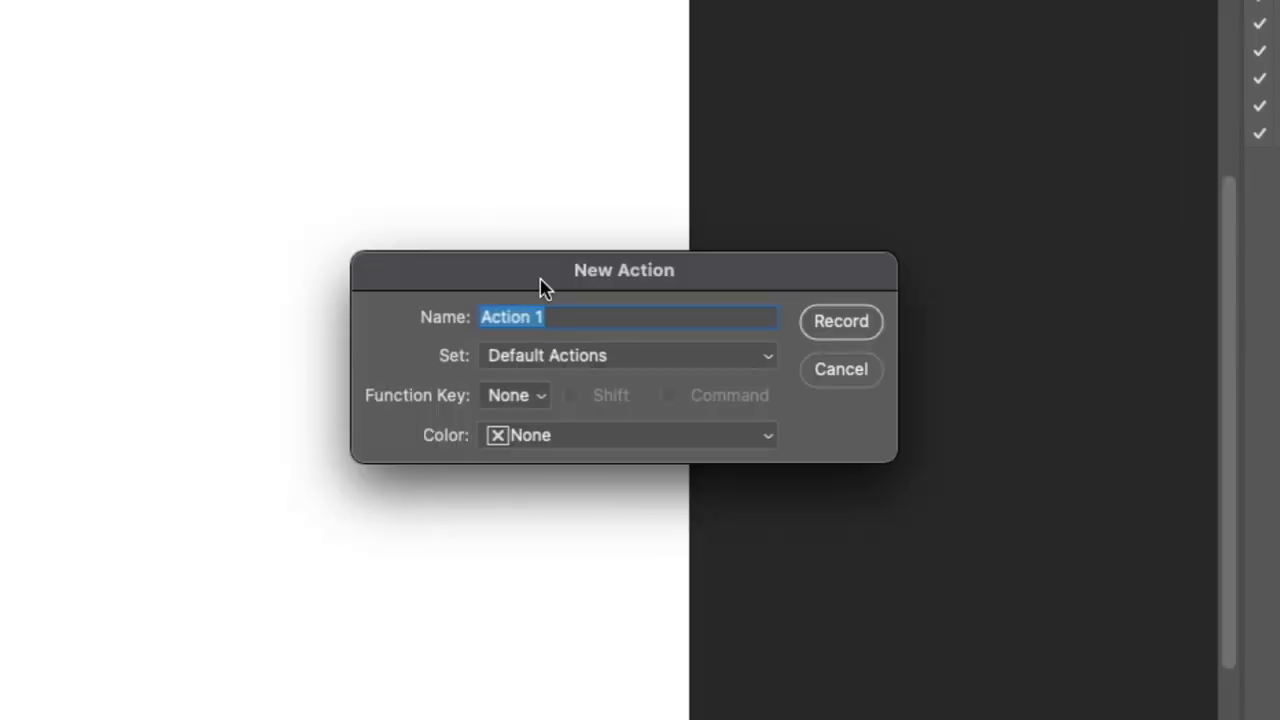
{"action": "type", "text": "Guides"}
{"action": "key", "text": "Return"}
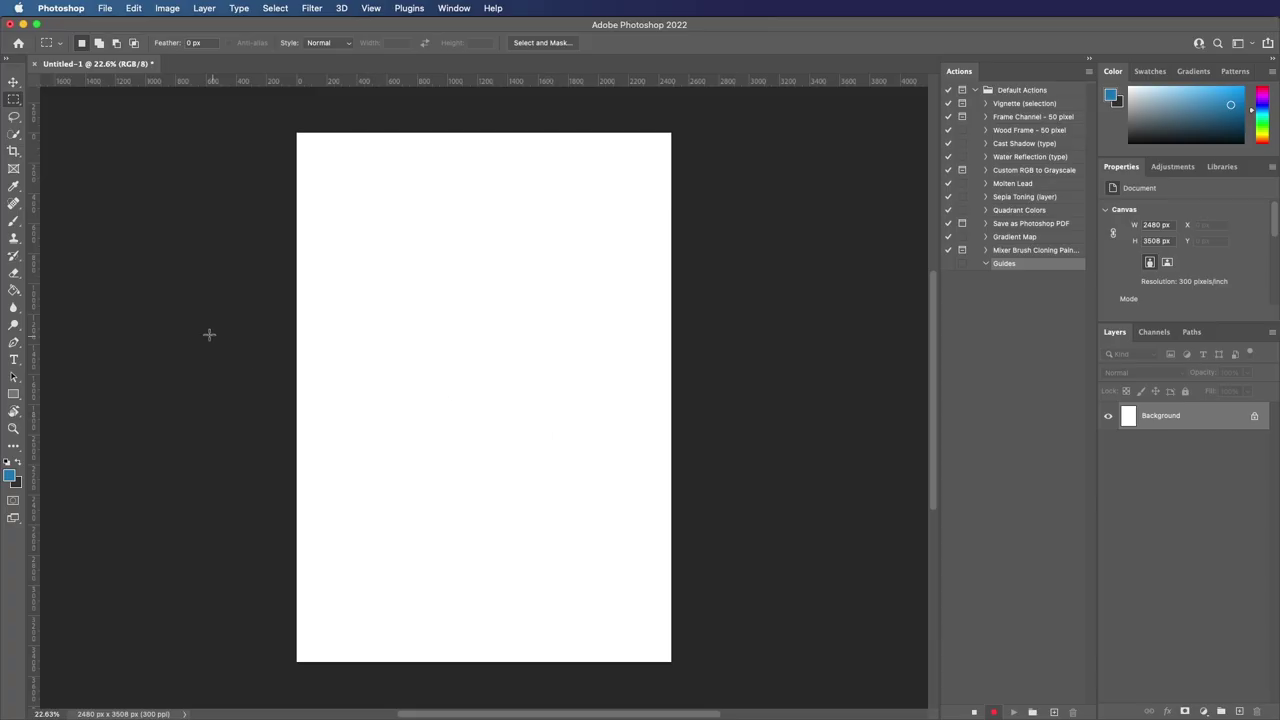
- Add guides at the page's left, right, top and bottom edges and through its centre
{"action": "left_click_drag", "start_coordinate": [33, 290], "coordinate": [296, 296]}
{"action": "left_click_drag", "start_coordinate": [30, 288], "coordinate": [671, 294]}
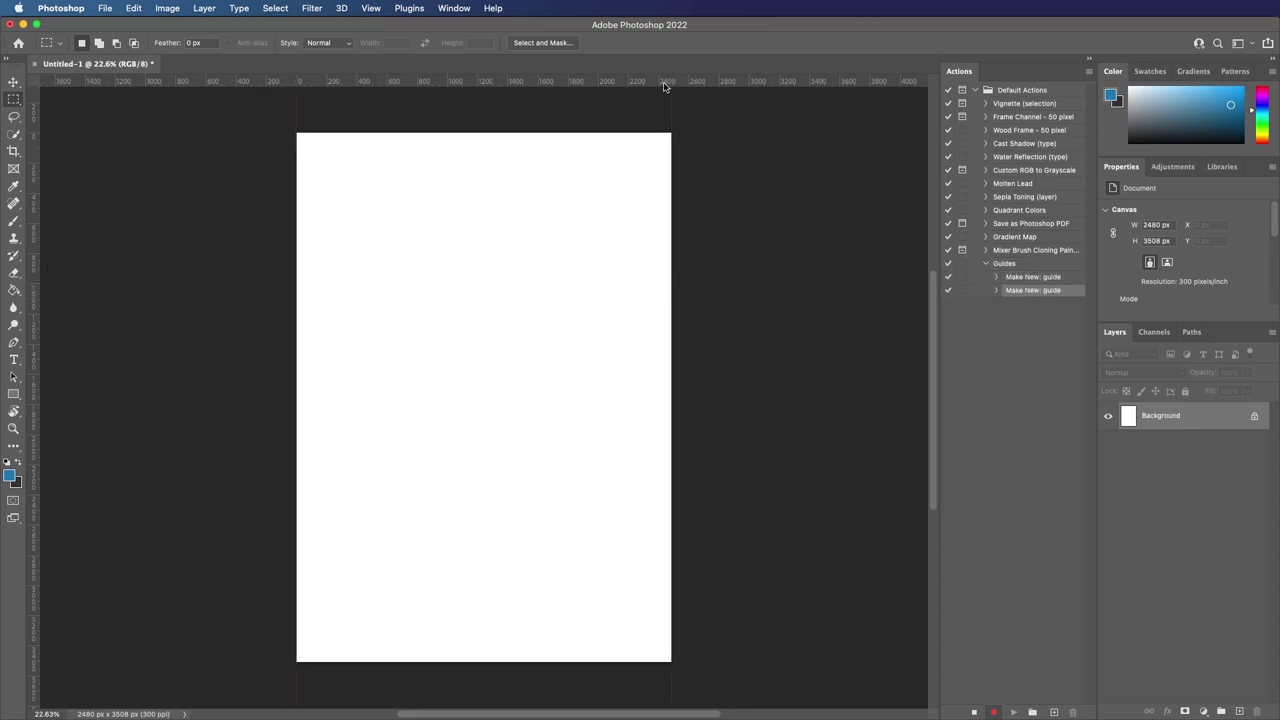
{"action": "left_click_drag", "start_coordinate": [666, 86], "coordinate": [676, 662]}
{"action": "left_click_drag", "start_coordinate": [676, 86], "coordinate": [676, 397]}
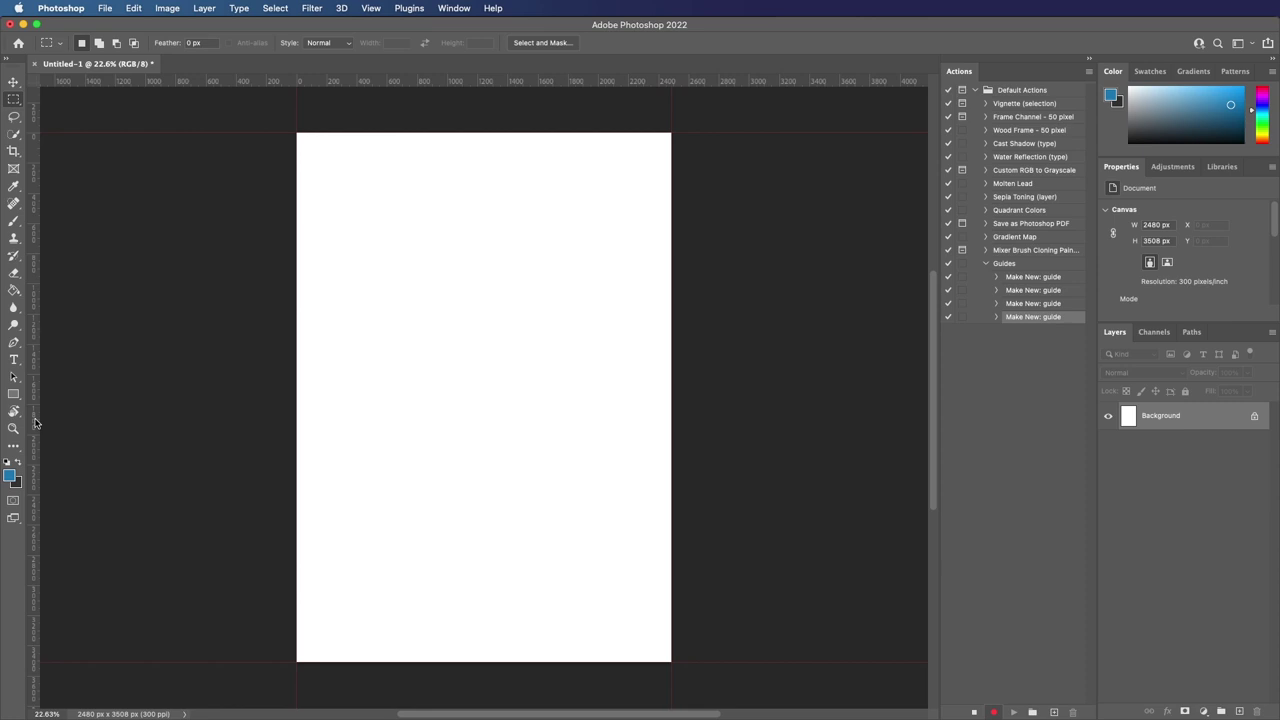
{"action": "left_click_drag", "start_coordinate": [33, 420], "coordinate": [484, 391]}
- Add margin guides near the left, right, top and bottom edges of the page
{"action": "left_click_drag", "start_coordinate": [32, 314], "coordinate": [322, 323]}
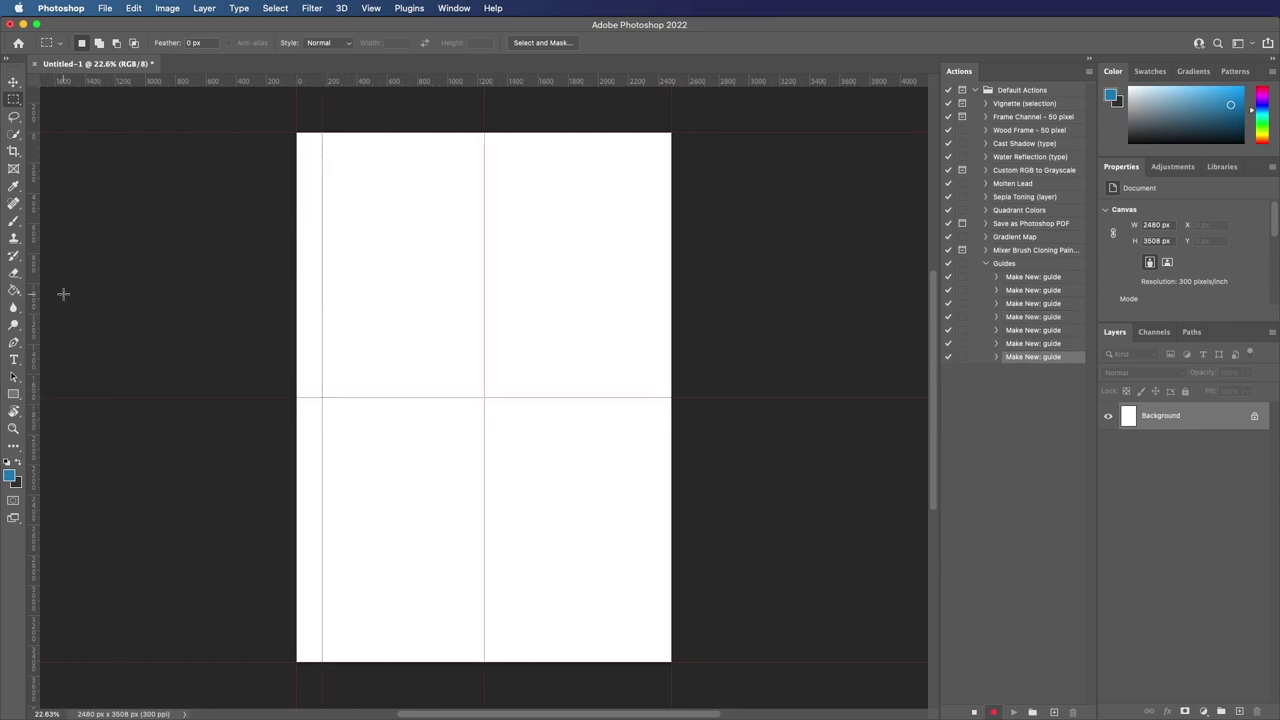
{"action": "left_click_drag", "start_coordinate": [37, 297], "coordinate": [652, 313]}
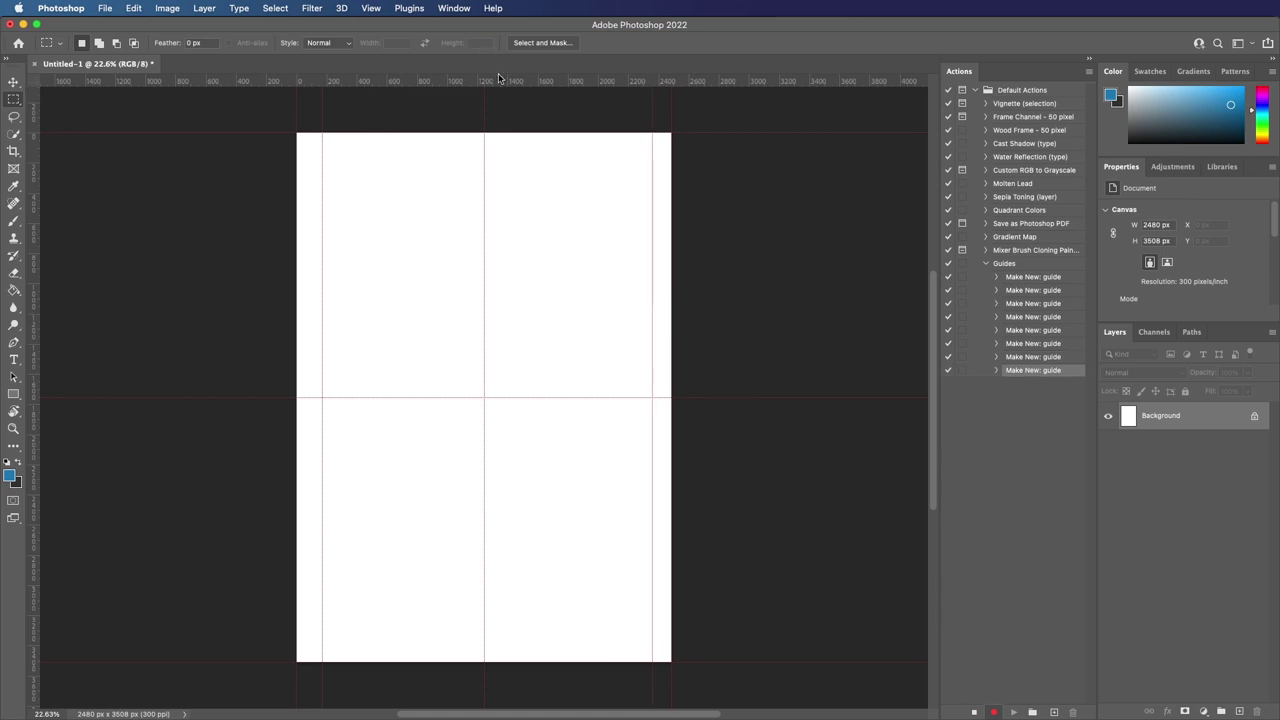
{"action": "left_click_drag", "start_coordinate": [501, 80], "coordinate": [513, 148]}
{"action": "left_click_drag", "start_coordinate": [605, 86], "coordinate": [571, 646]}
- Add a vertical guide at 300 px using View > New Guide
{"action": "left_click", "coordinate": [370, 8]}
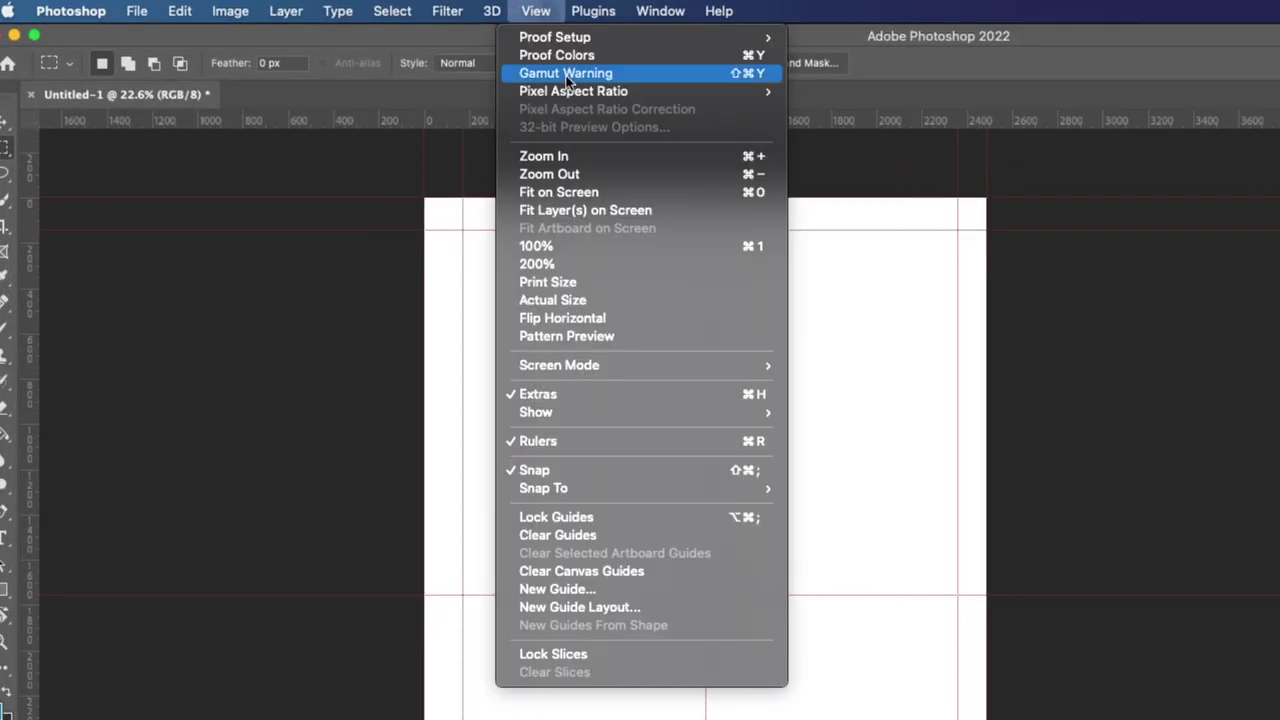
{"action": "left_click", "coordinate": [378, 397]}
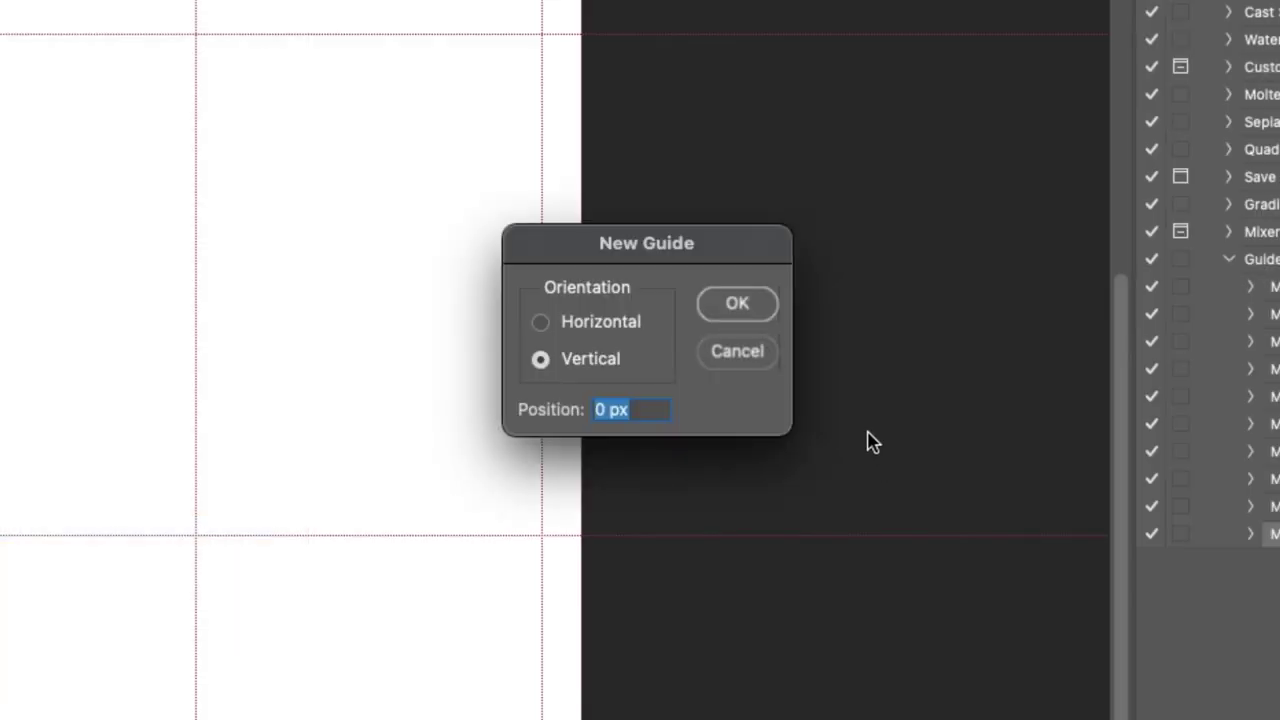
{"action": "type", "text": "300"}
{"action": "key", "text": "Return"}
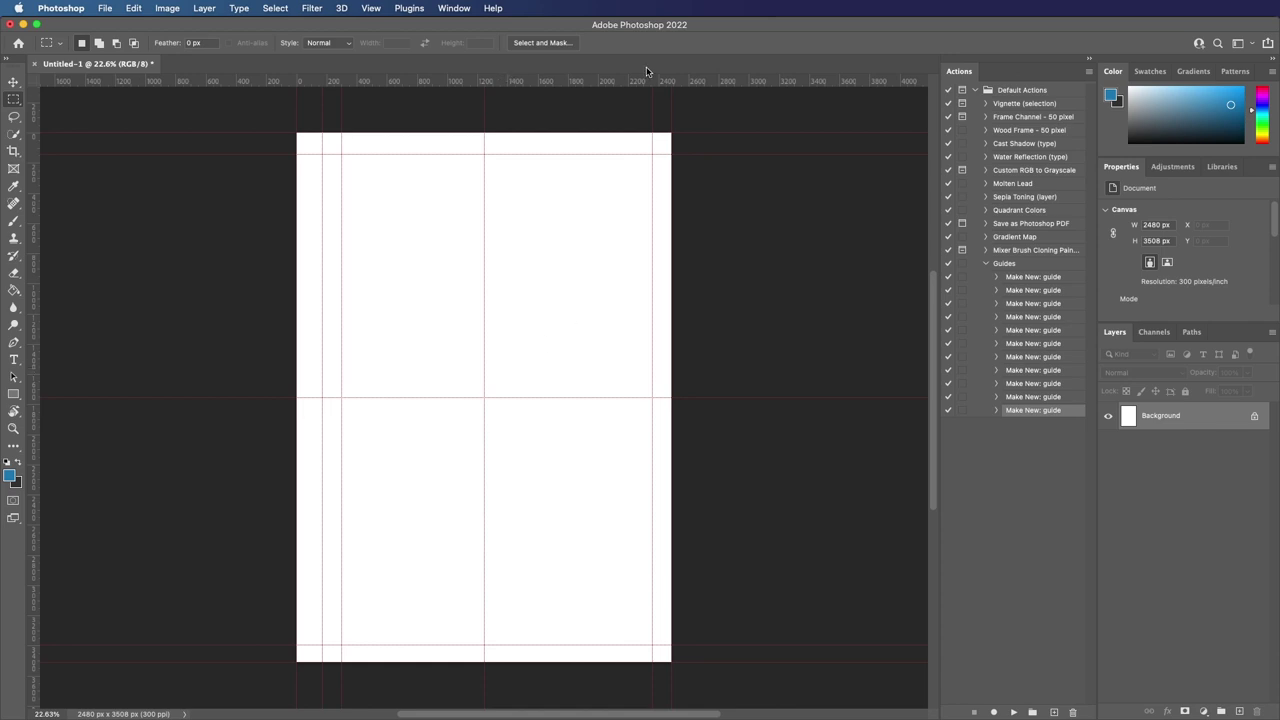
- Clear all guides, then play the recorded Guides action to rebuild them
{"action": "left_click", "coordinate": [376, 7]}
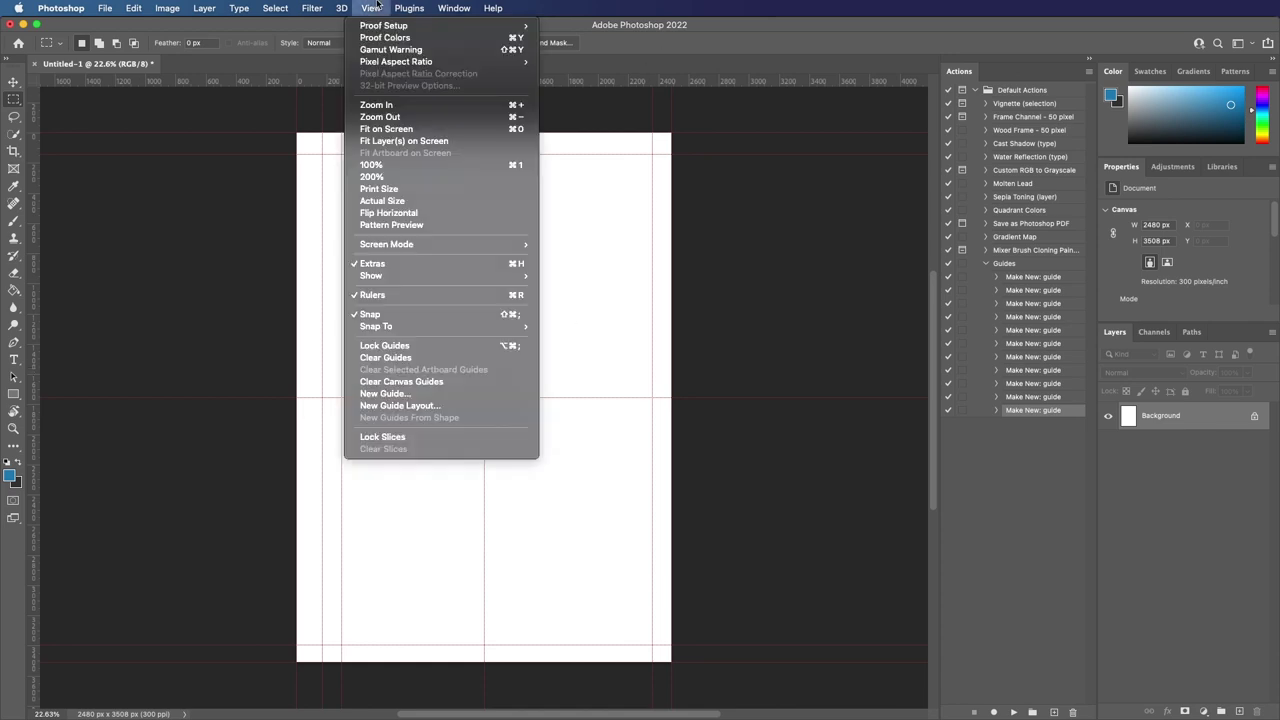
{"action": "left_click", "coordinate": [455, 358]}
{"action": "left_click", "coordinate": [1030, 266]}
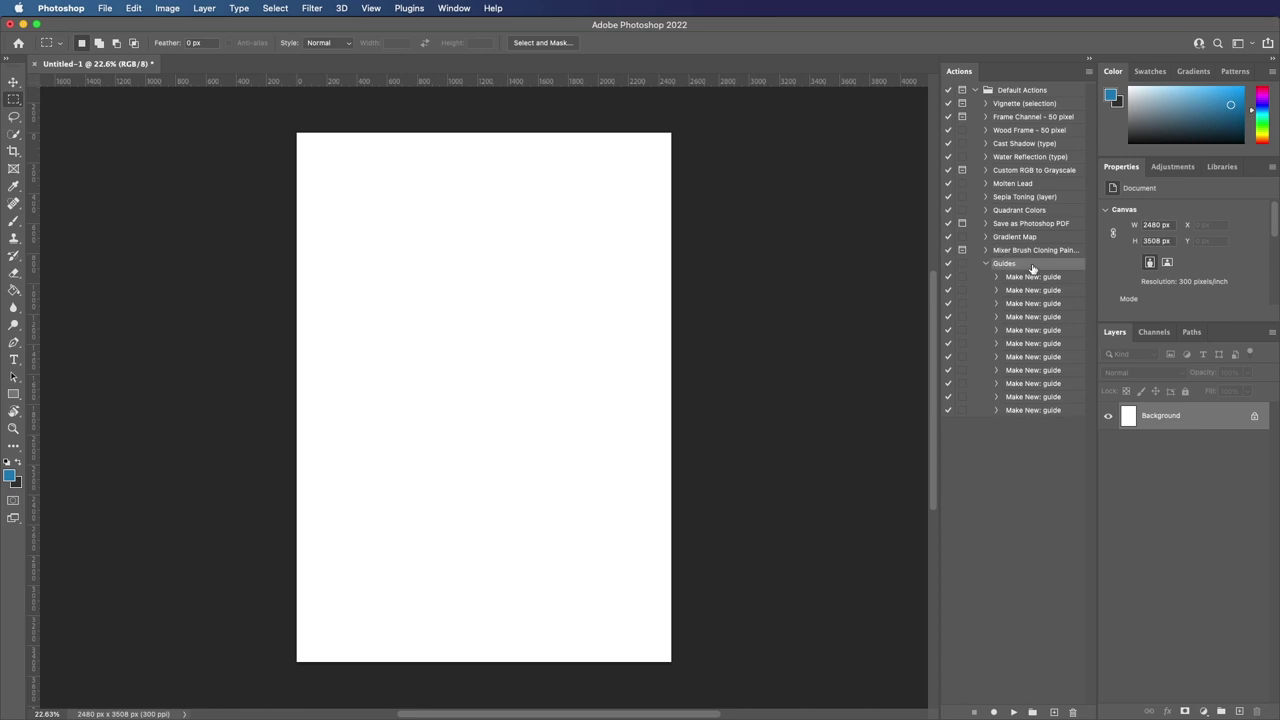
{"action": "left_click", "coordinate": [1014, 712]}
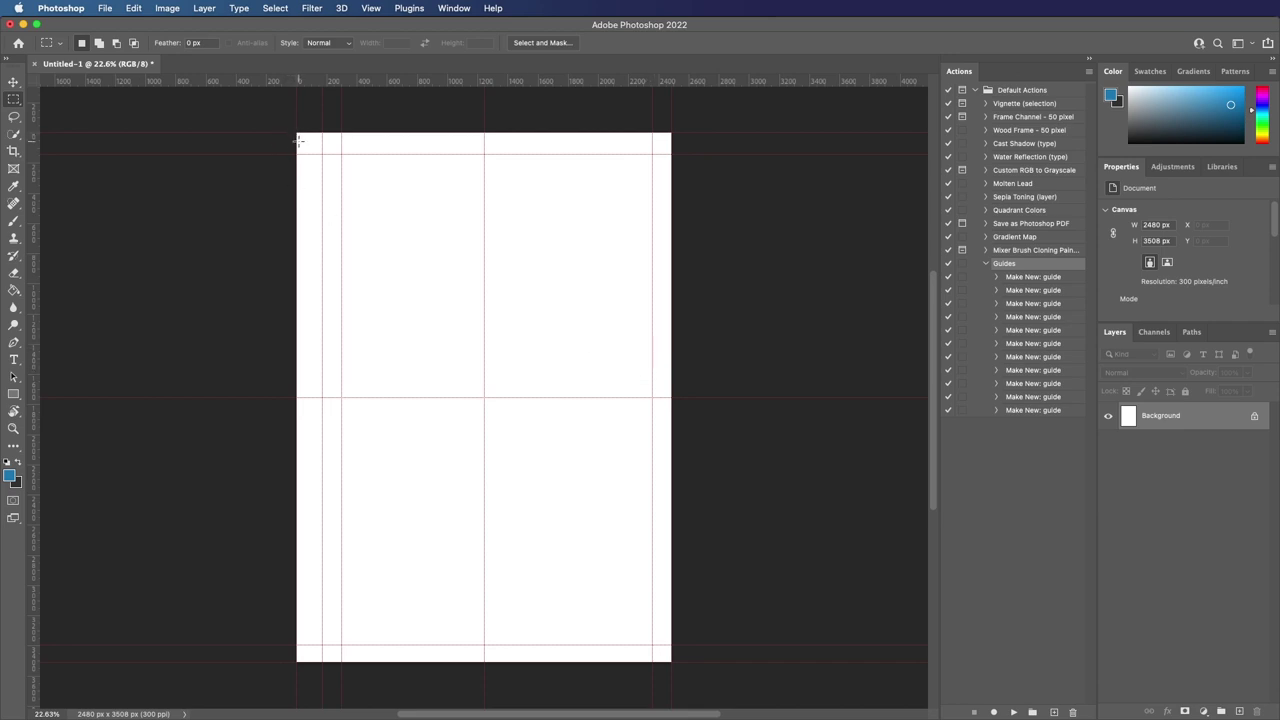
- Create an A5 document, play the Guides action on it, then return to Untitled-1
{"action": "key", "text": "super+n"}
{"action": "left_click", "coordinate": [596, 298]}
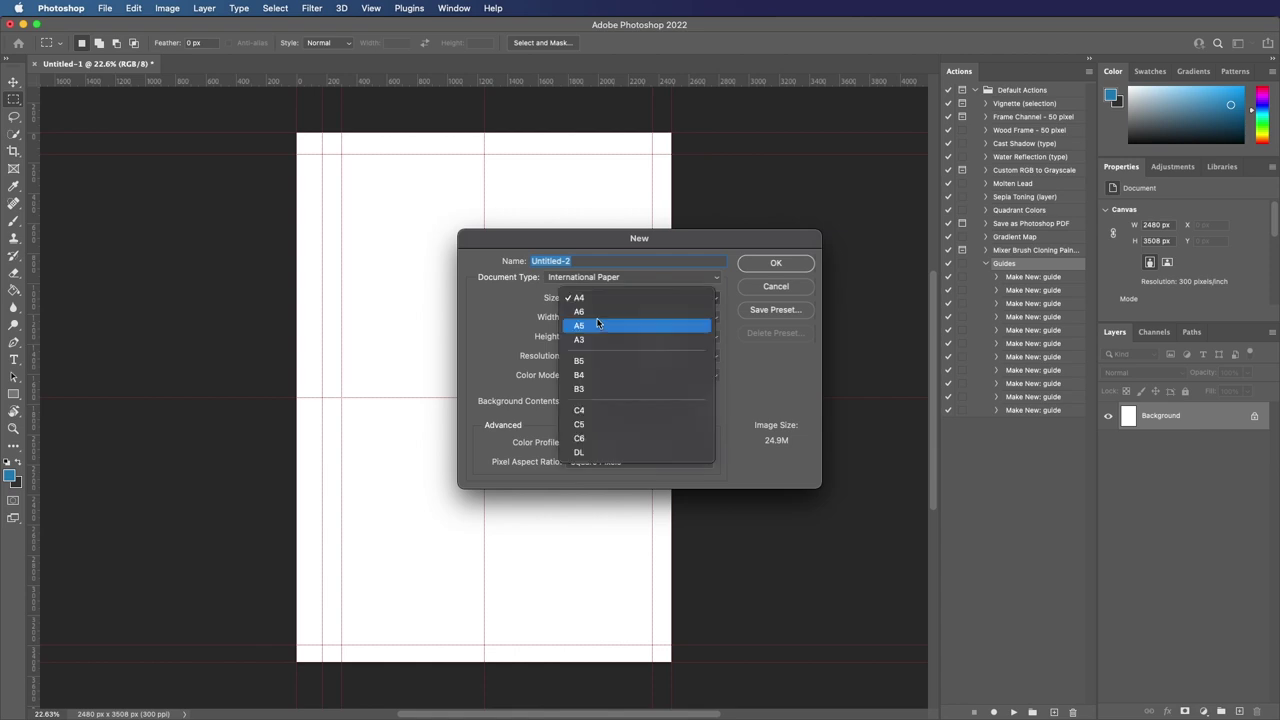
{"action": "left_click", "coordinate": [597, 325]}
{"action": "left_click", "coordinate": [776, 263]}
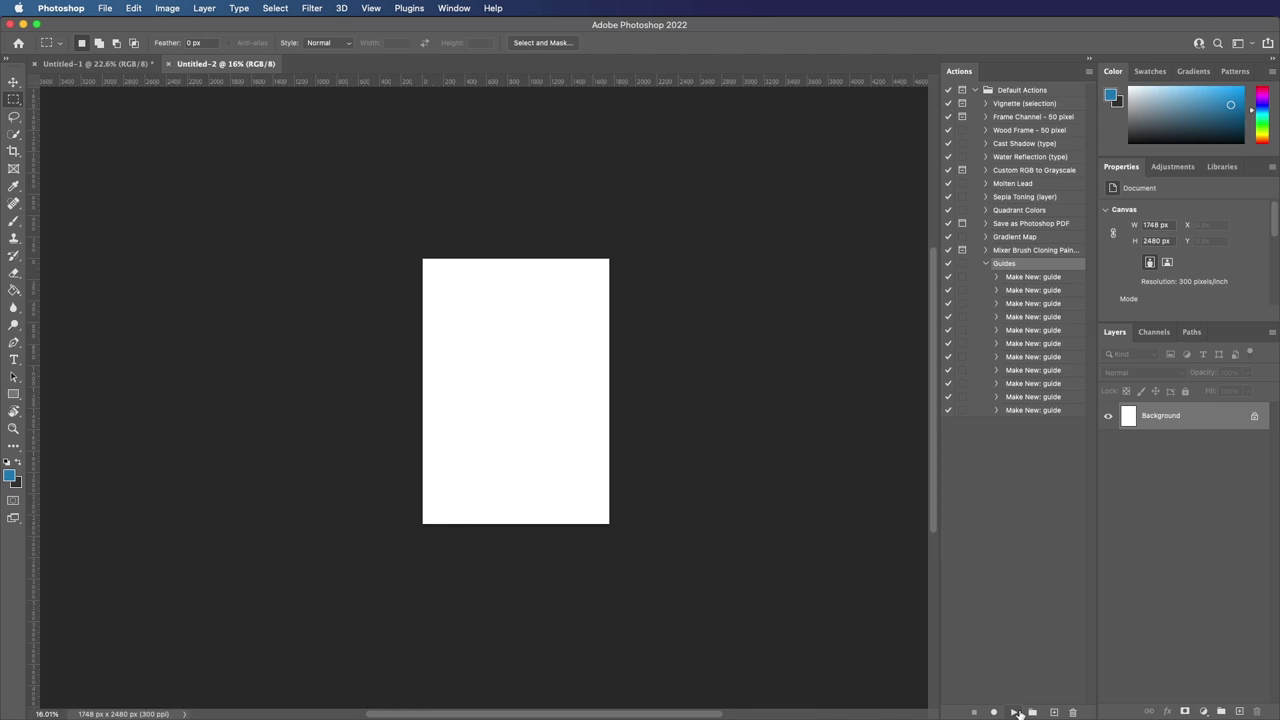
{"action": "left_click", "coordinate": [1015, 712]}
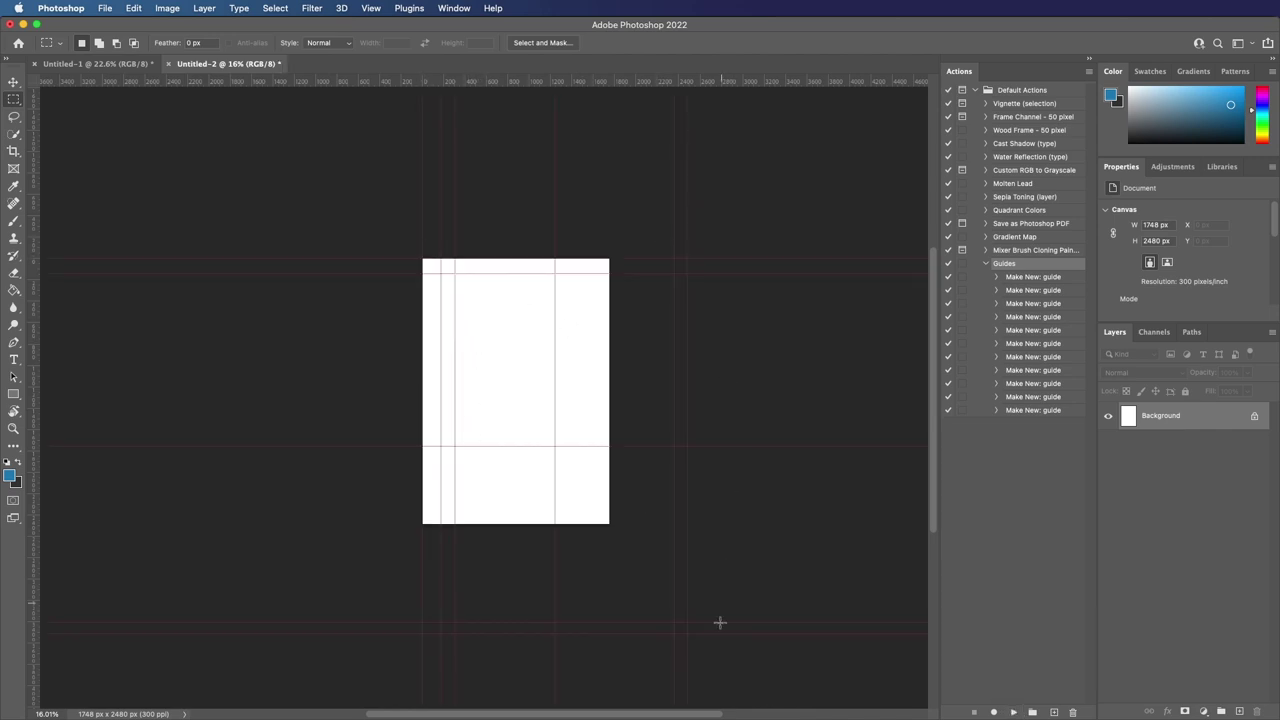
{"action": "left_click", "coordinate": [145, 64]}
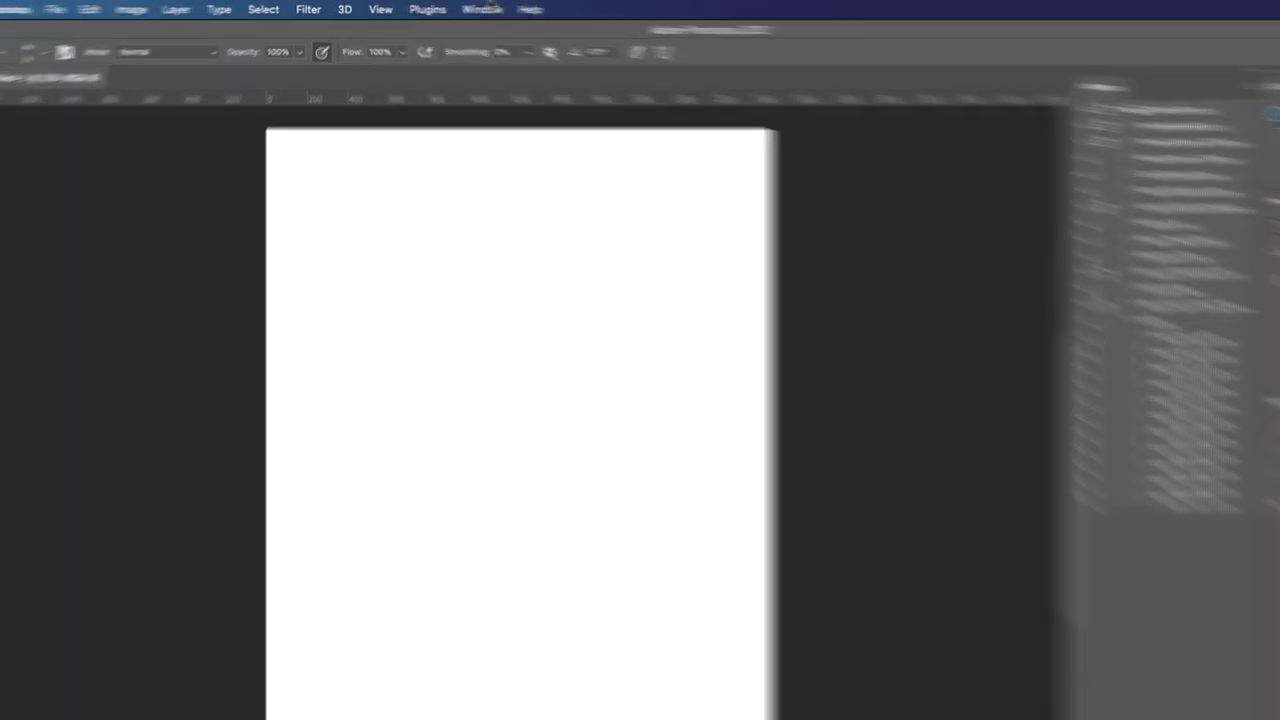
- Open the GuideGuide extension from Window > Extensions (legacy)
{"action": "left_click", "coordinate": [453, 8]}
{"action": "mouse_move", "coordinate": [471, 70]}
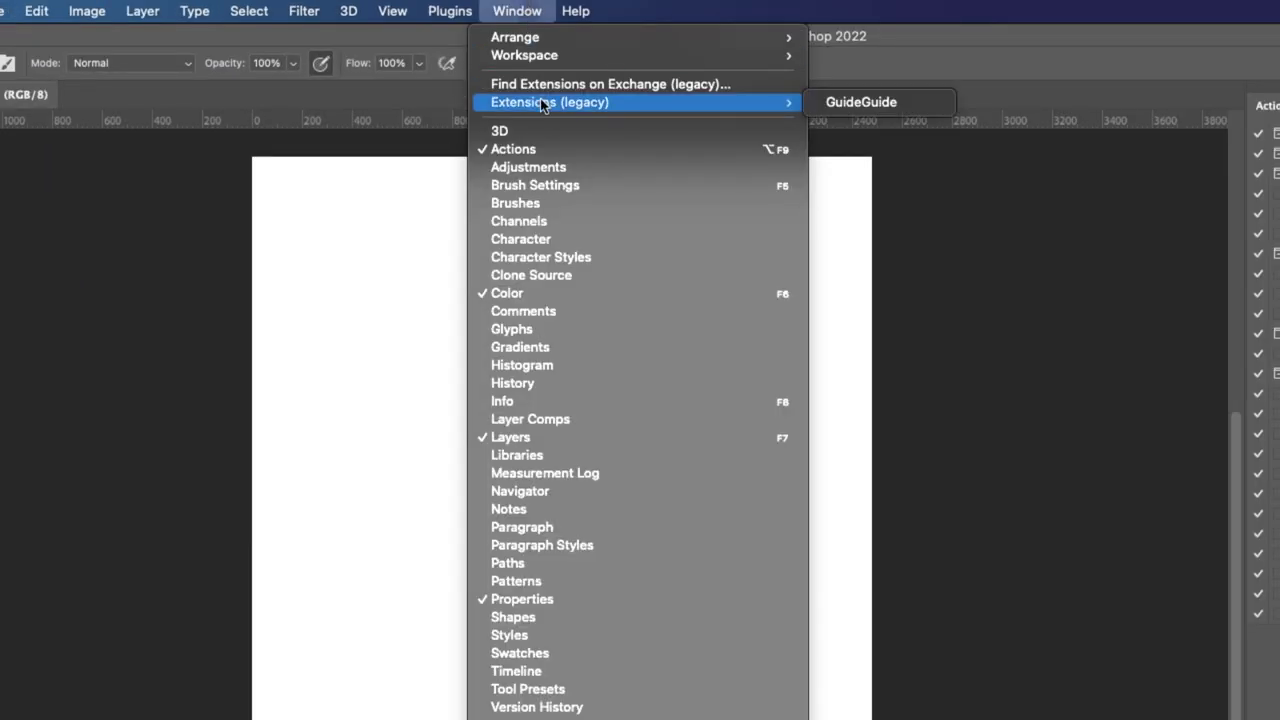
{"action": "left_click", "coordinate": [852, 101]}
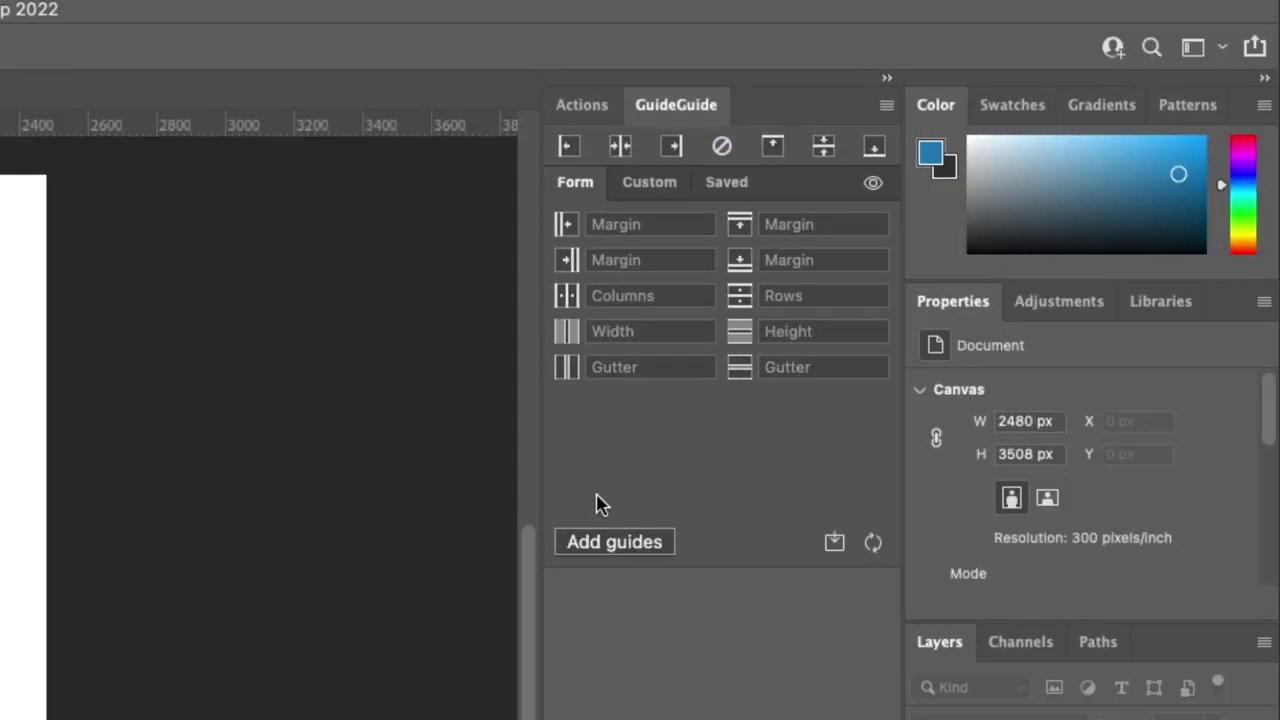
- Enter 10% margins in GuideGuide and add guides at the side, top and bottom margins
{"action": "left_click", "coordinate": [657, 225]}
{"action": "type", "text": "10"}
{"action": "left_click", "coordinate": [608, 260]}
{"action": "type", "text": "10"}
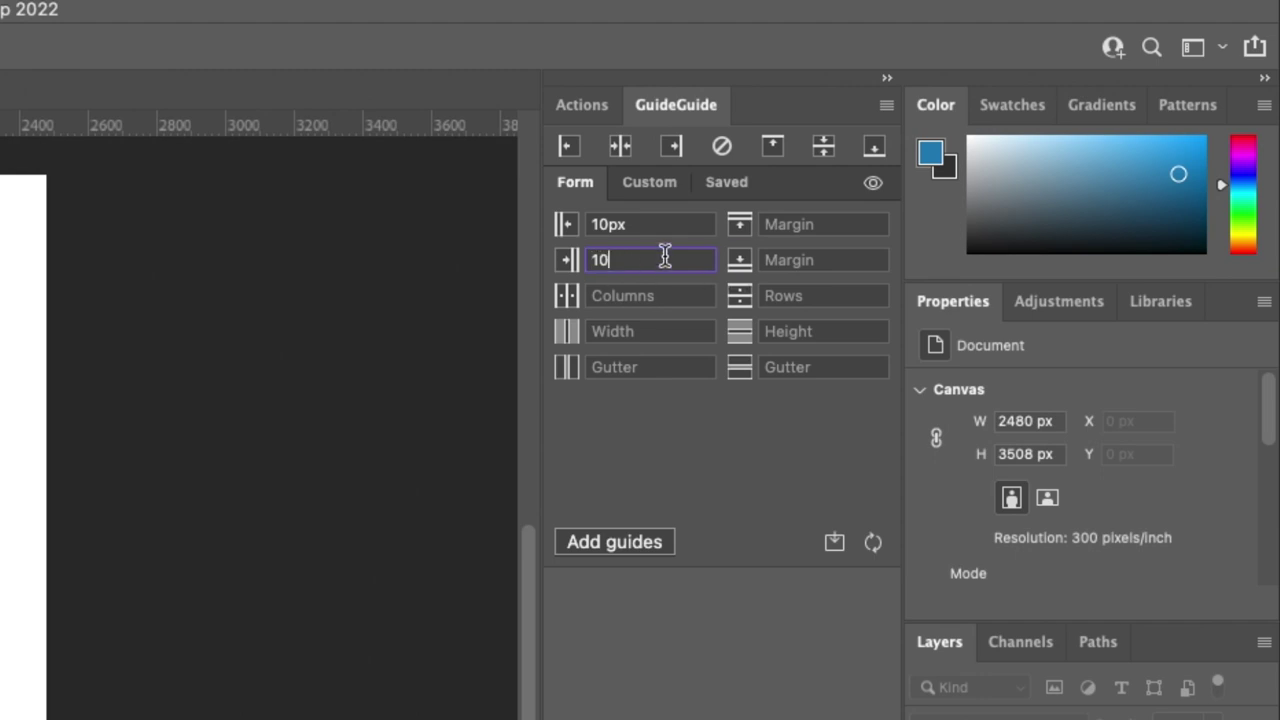
{"action": "type", "text": "%"}
{"action": "double_click", "coordinate": [611, 223]}
{"action": "type", "text": "10%"}
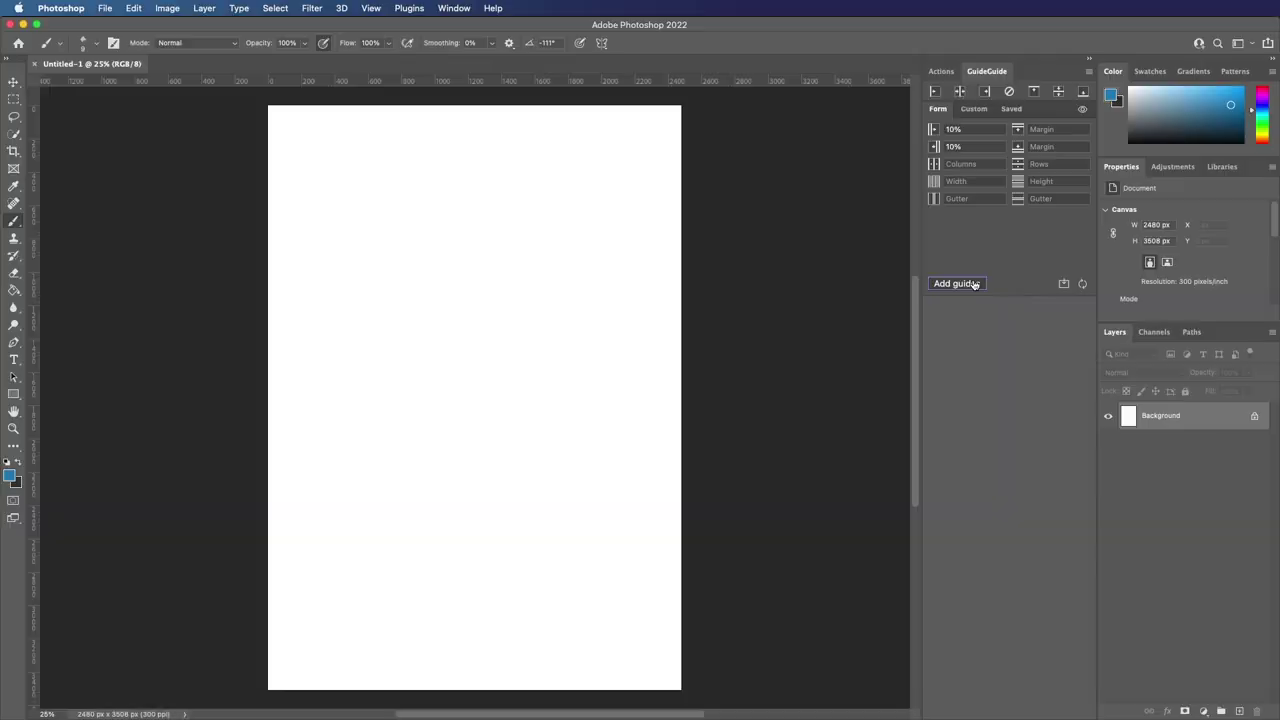
{"action": "left_click", "coordinate": [650, 543]}
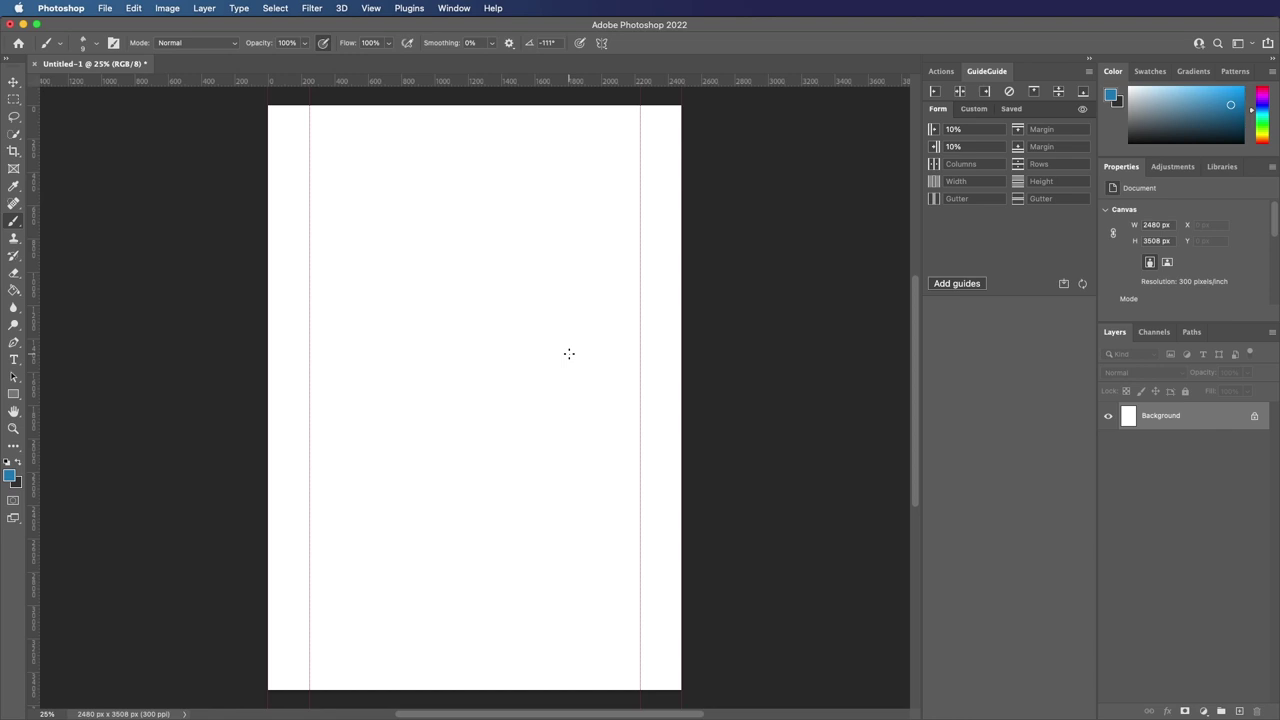
{"action": "left_click", "coordinate": [935, 150]}
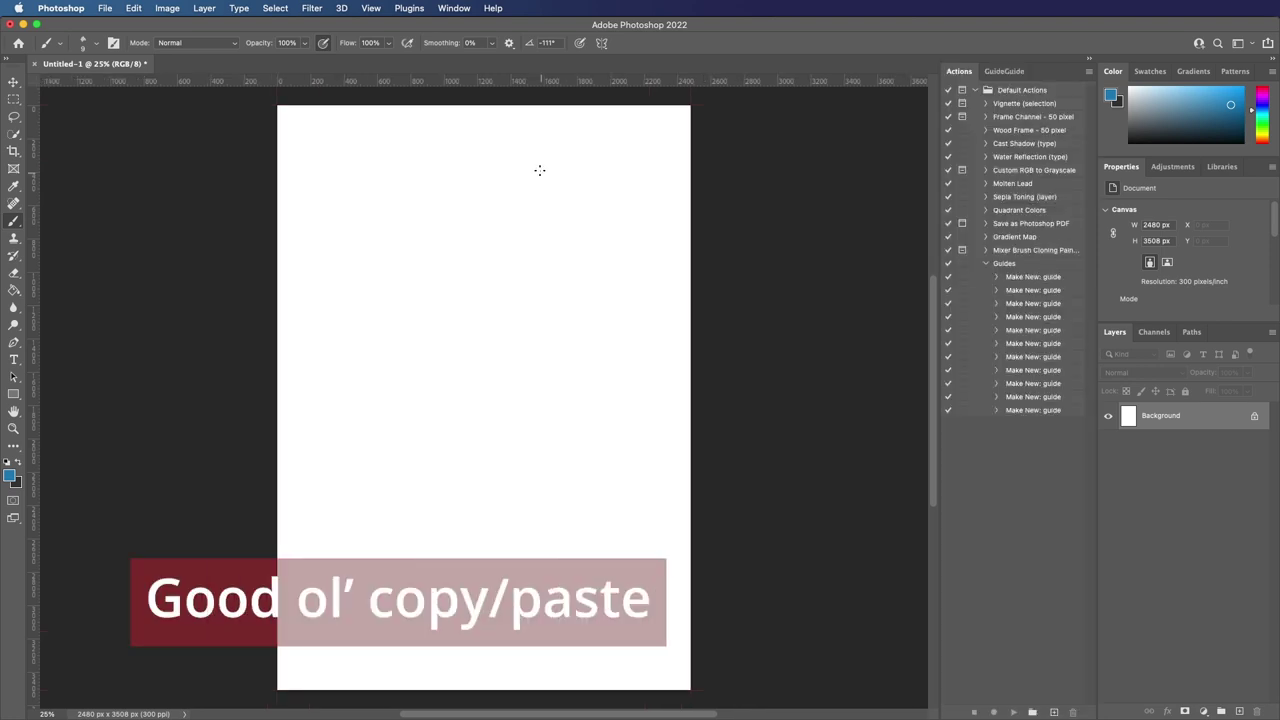
- Dismiss the View menu and bring back the GuideGuide panel showing 10% margins
{"action": "left_click", "coordinate": [382, 14]}
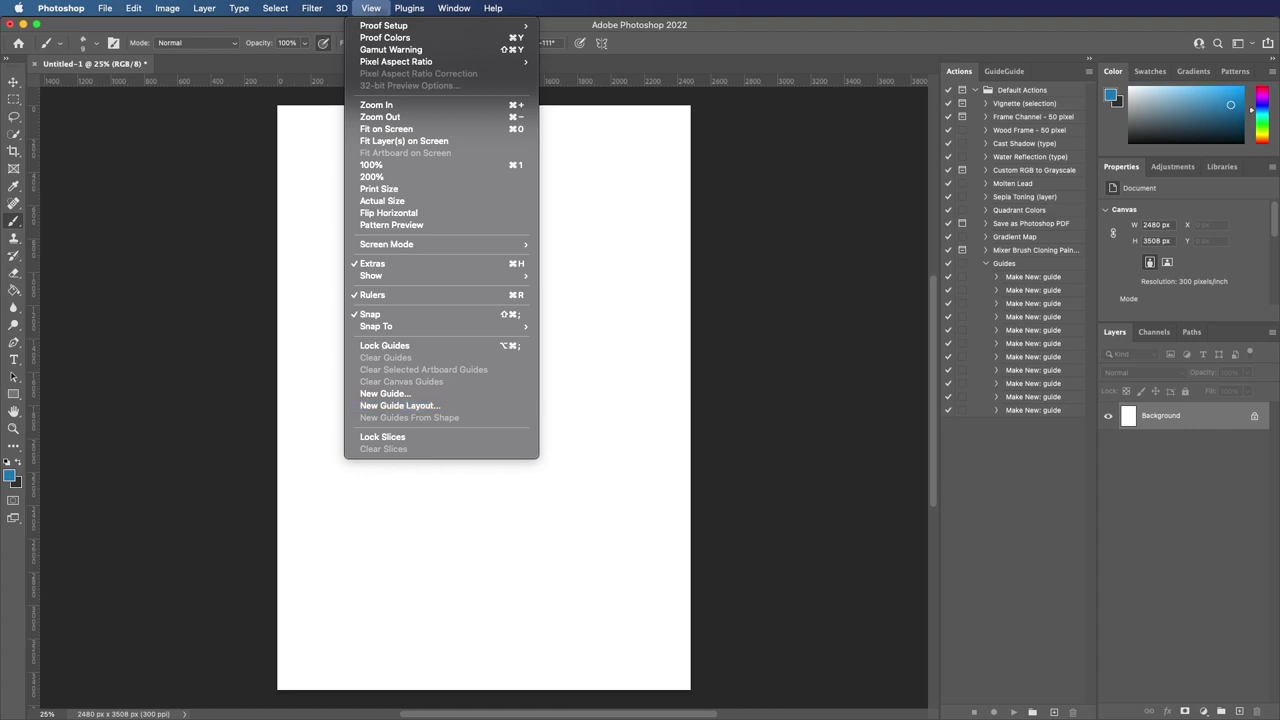
{"action": "key", "text": "Escape"}
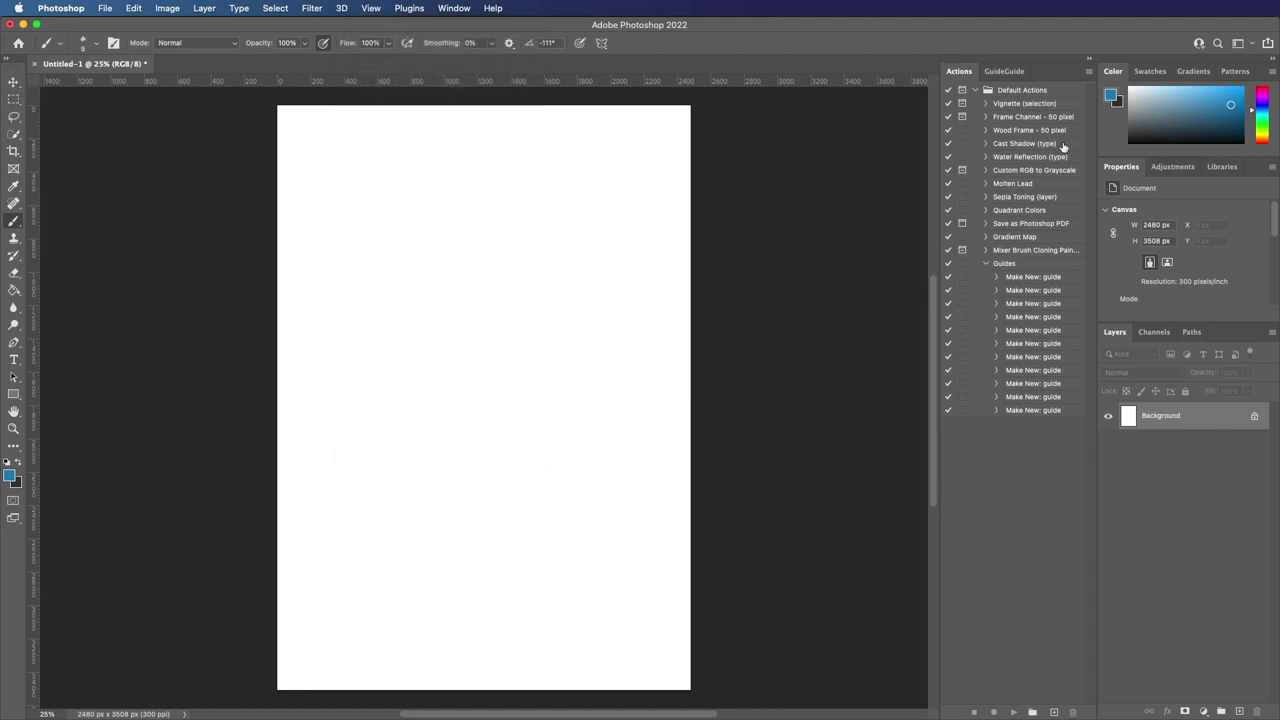
{"action": "left_click", "coordinate": [1004, 71]}
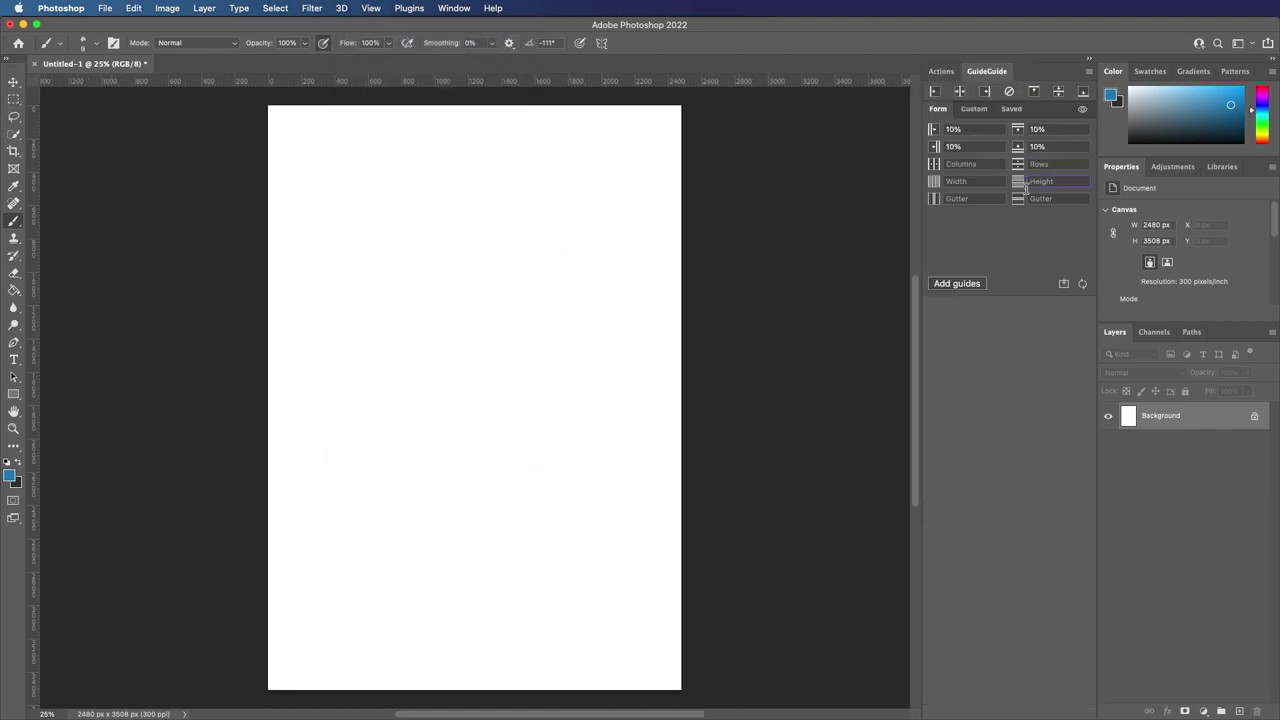